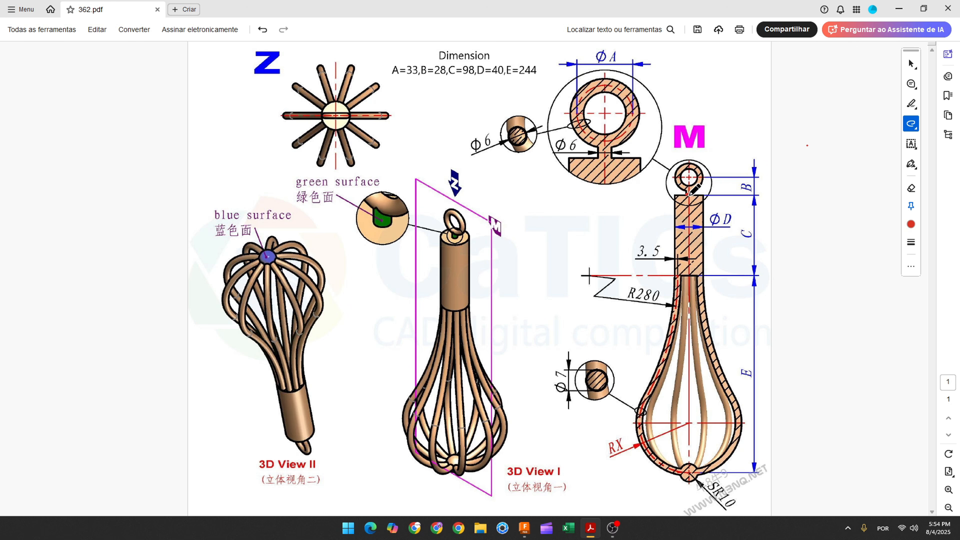
Step: Mark the ring's centre, path, diameter A value, Ø6 section, handle top edge and B=28 on the whisk drawing with freehand strokes
mouse_move(686, 195)
mouse_down()
mouse_move(672, 196)
mouse_move(704, 196)
mouse_up()
drag(438, 185, 450, 207)
drag(470, 149, 492, 138)
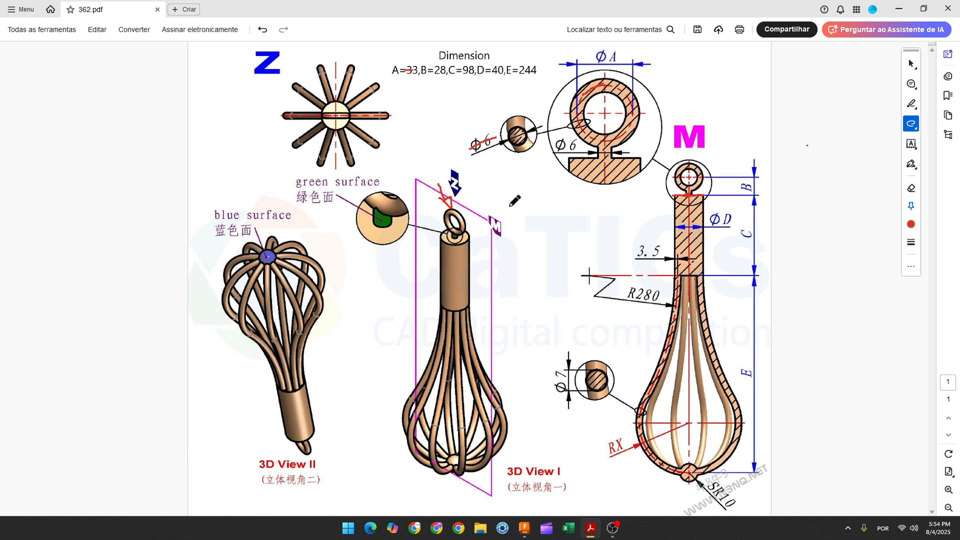
click(604, 112)
drag(566, 156, 631, 155)
drag(673, 194, 702, 196)
drag(433, 77, 449, 78)
Step: Switch to Fusion and sketch a 33 mm diameter circle on the front plane, centred about 40 mm above the origin, with its dimension outside
click(523, 526)
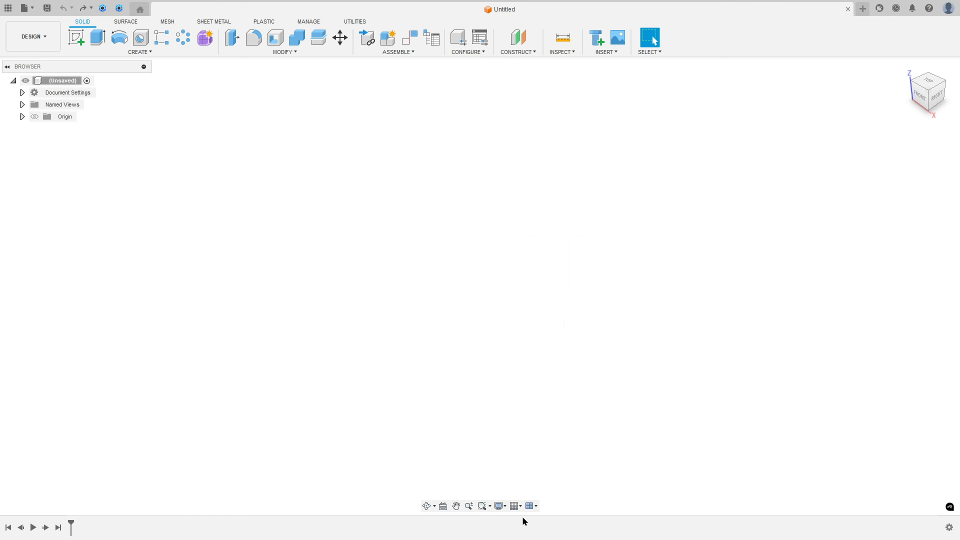
click(76, 37)
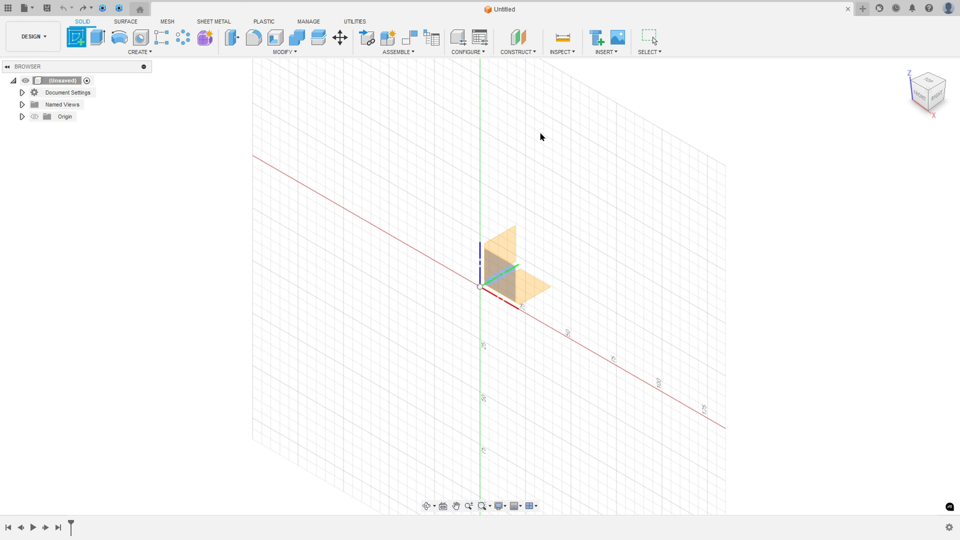
click(499, 272)
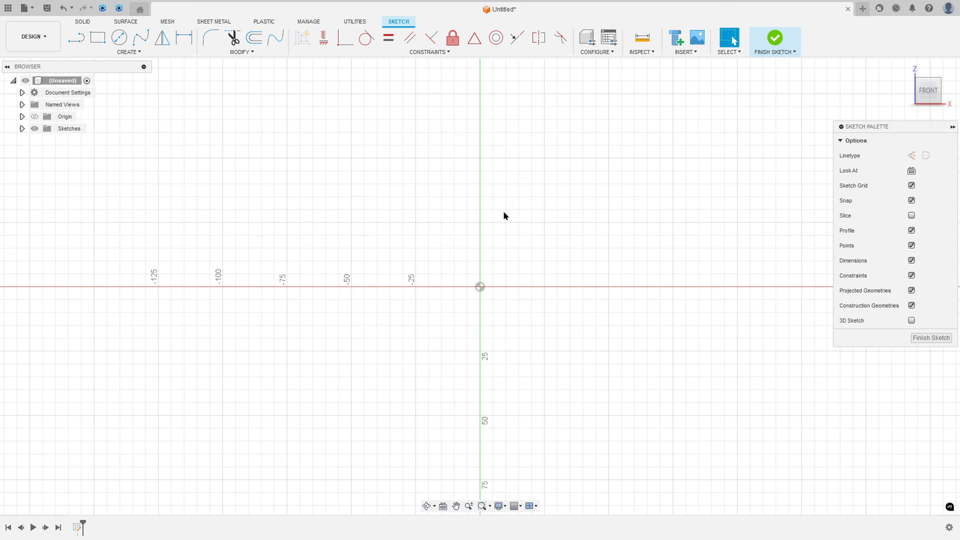
key(c)
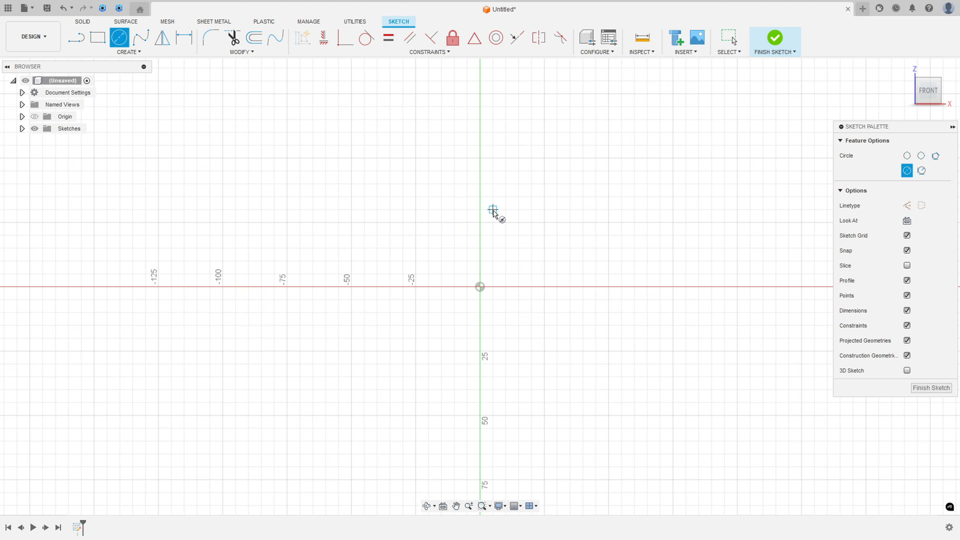
click(480, 184)
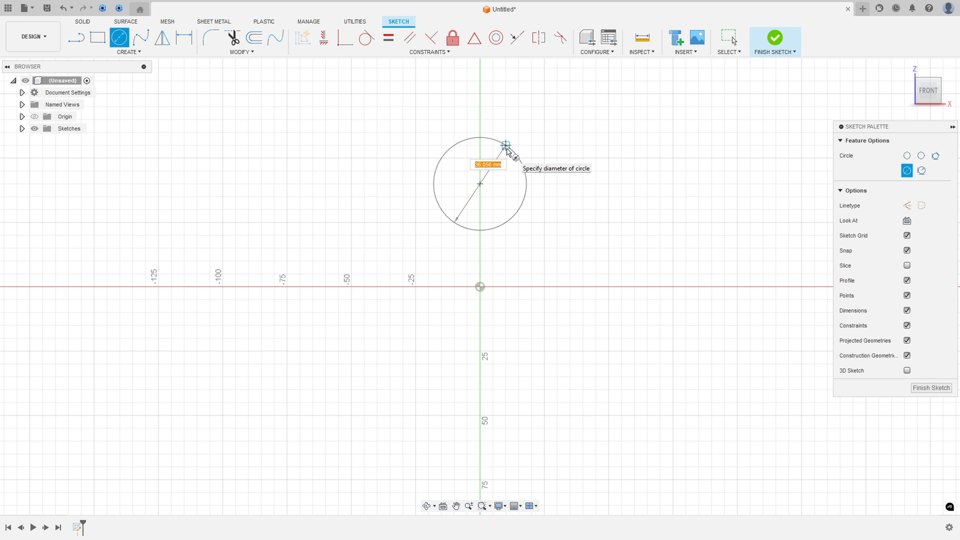
text(33)
key(Return)
key(Escape)
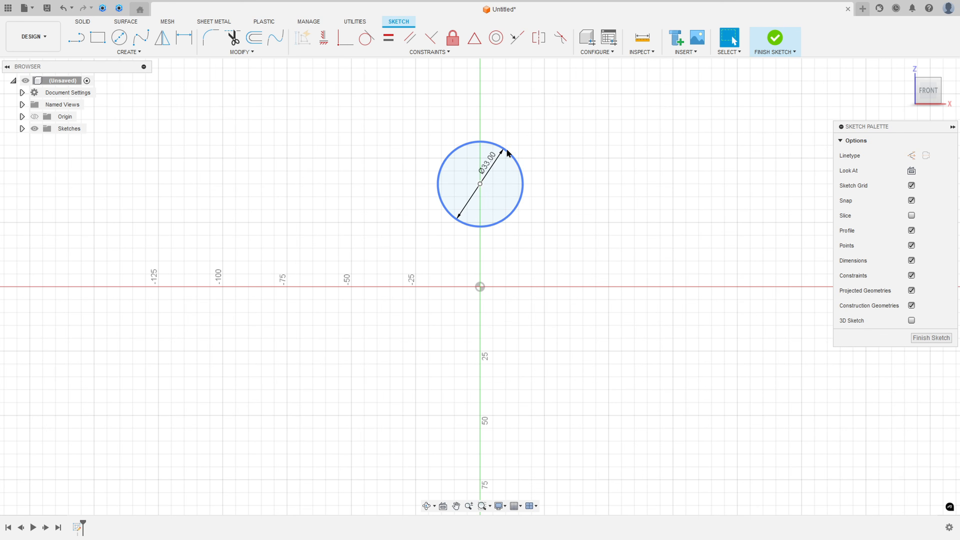
drag(508, 154, 593, 133)
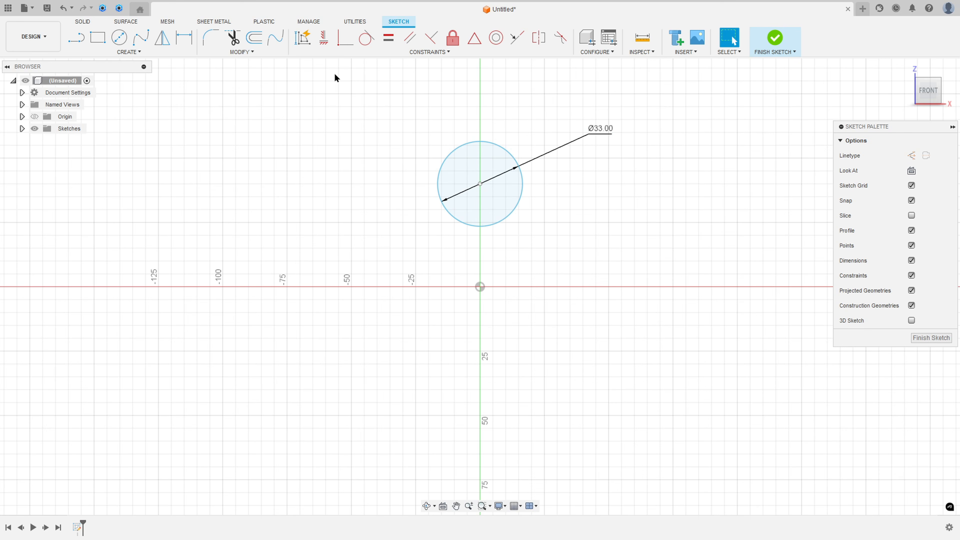
Step: Dimension the distance between the origin and the circle's centre as 28 mm
click(187, 40)
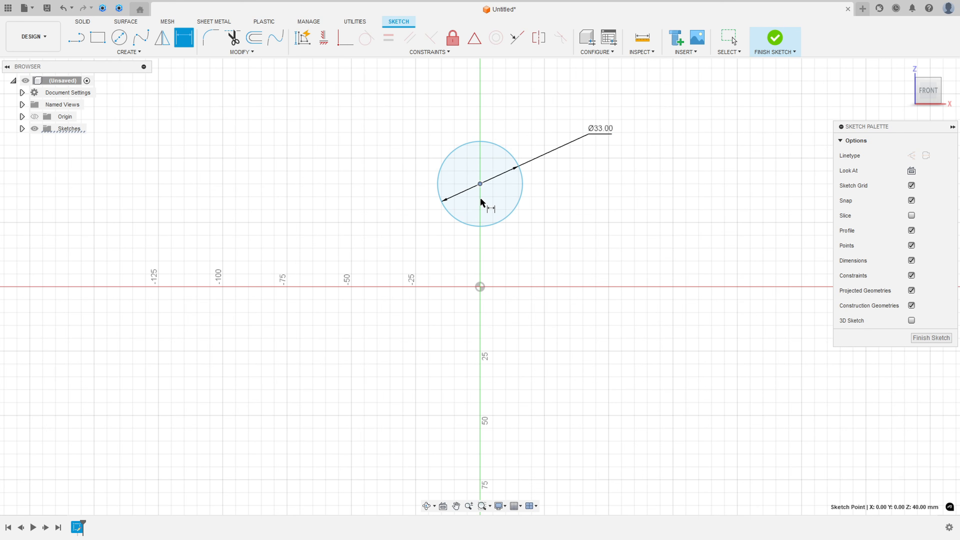
click(480, 287)
click(480, 184)
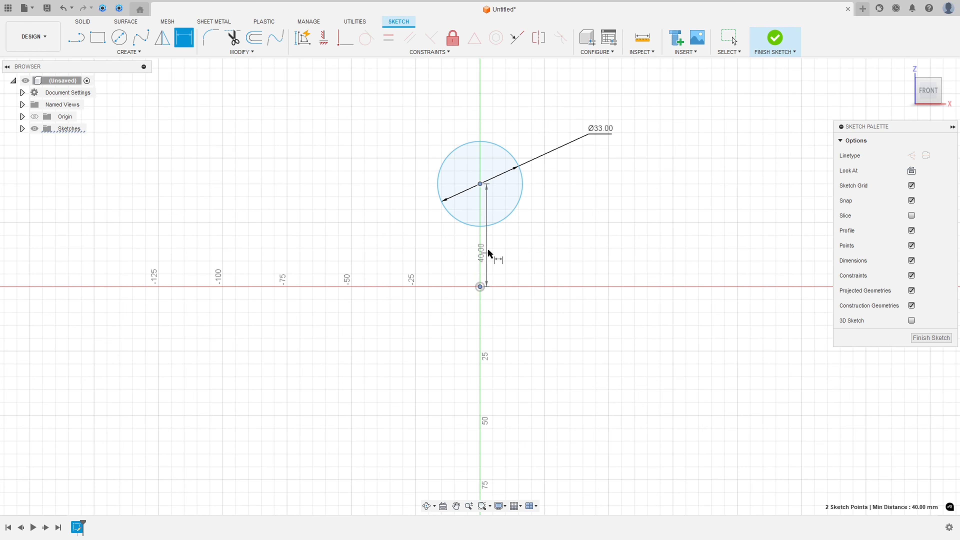
click(584, 238)
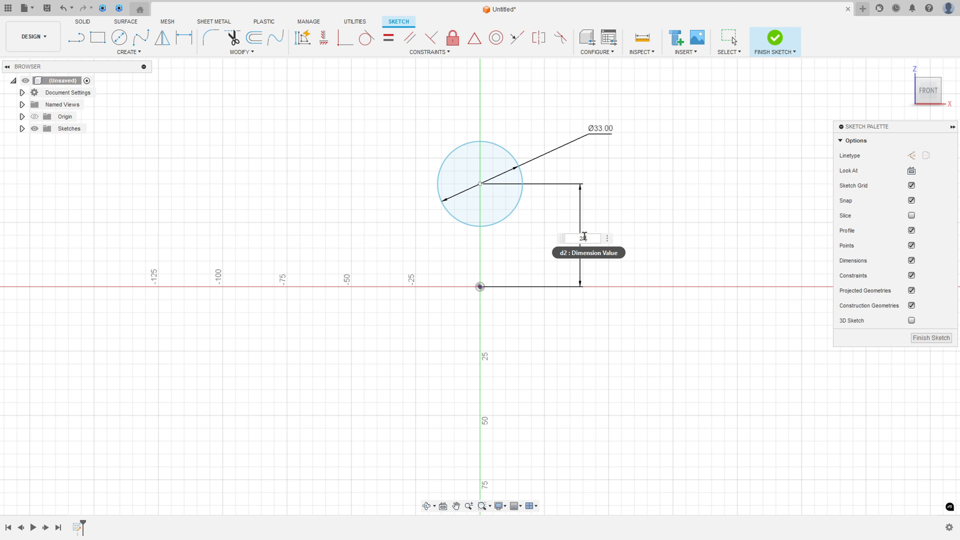
text(28)
key(Return)
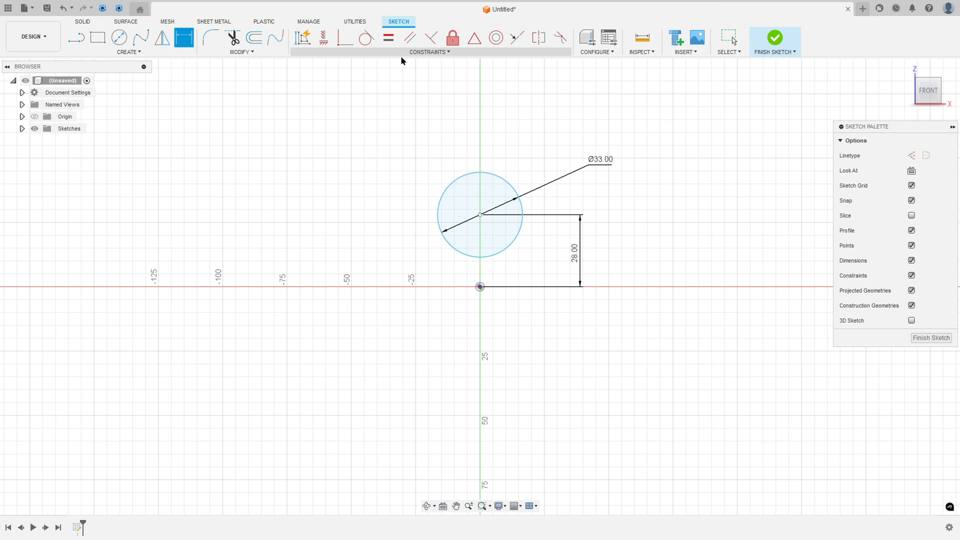
Step: Constrain the circle's centre vertically to the origin and finish the sketch
click(324, 38)
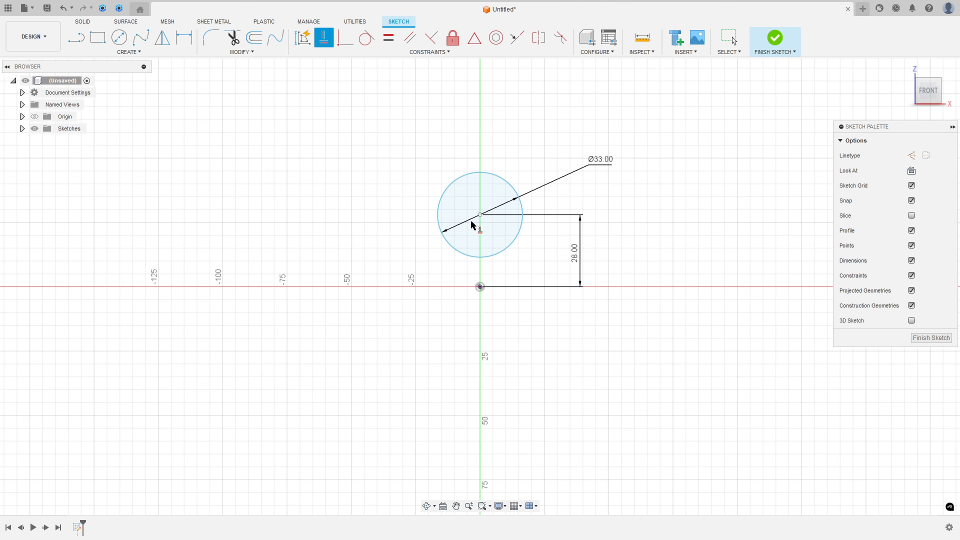
click(480, 215)
click(480, 287)
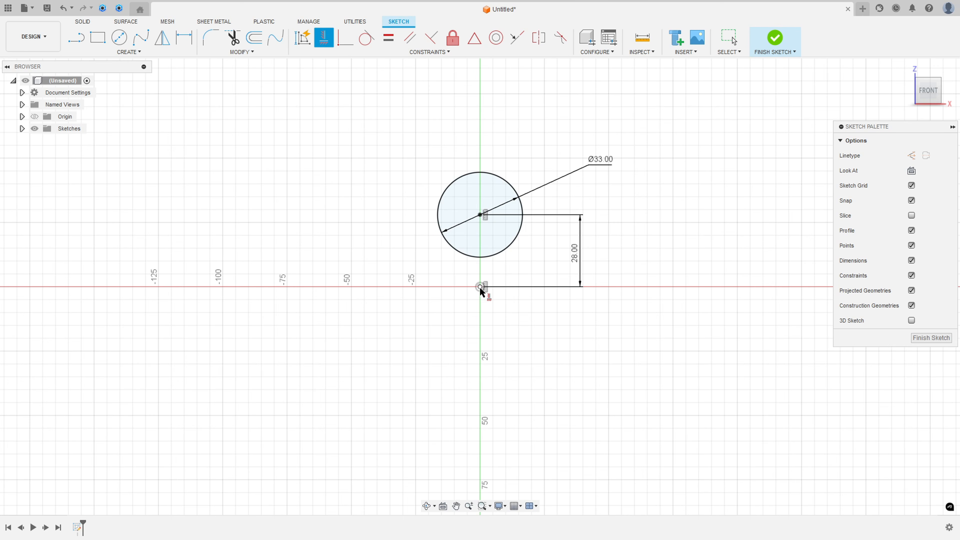
click(775, 37)
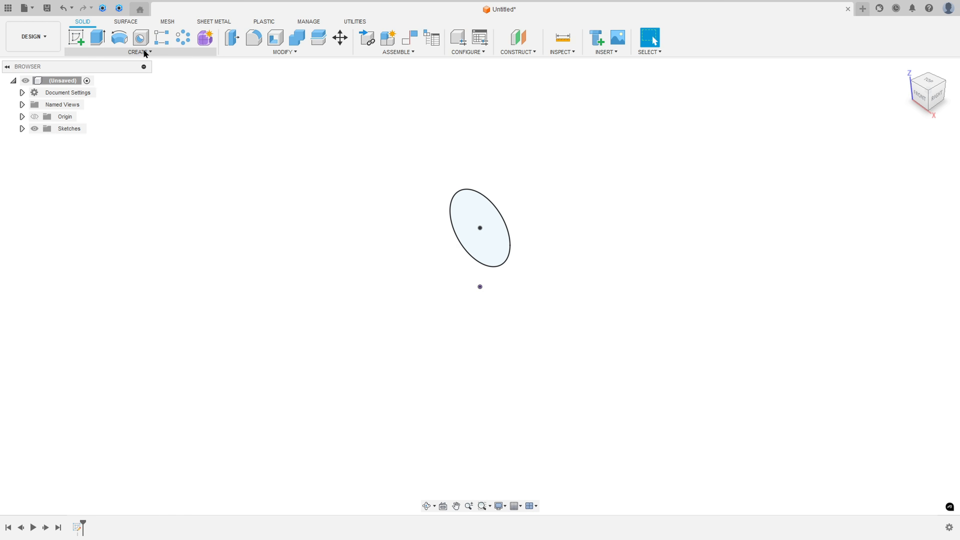
Step: Create a solid circular pipe along the 33 mm circle with a 6 mm section size as a new body
click(144, 50)
click(91, 253)
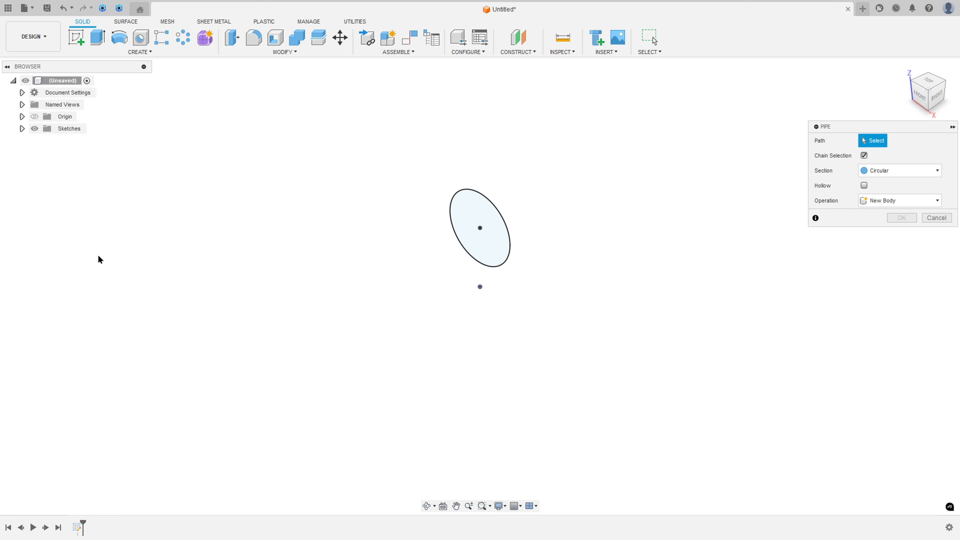
click(490, 204)
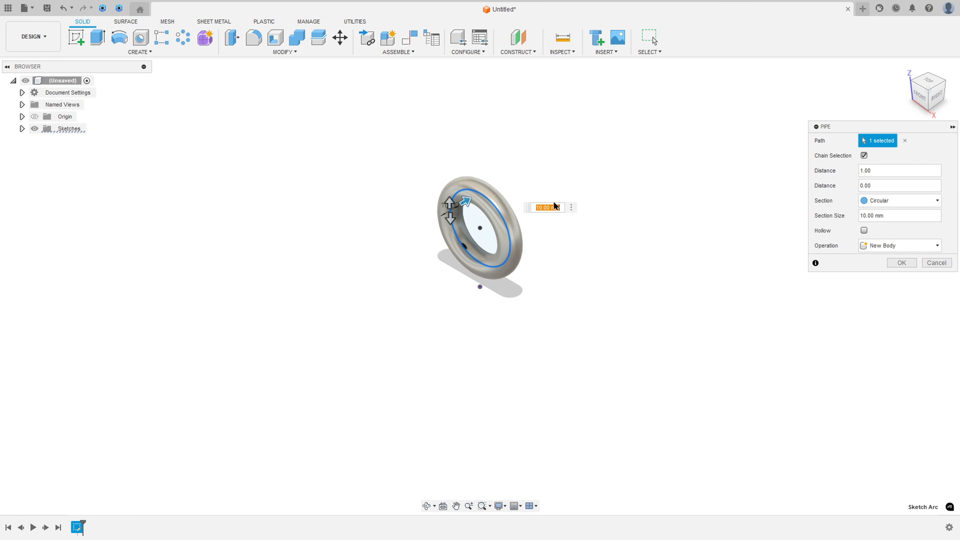
click(896, 216)
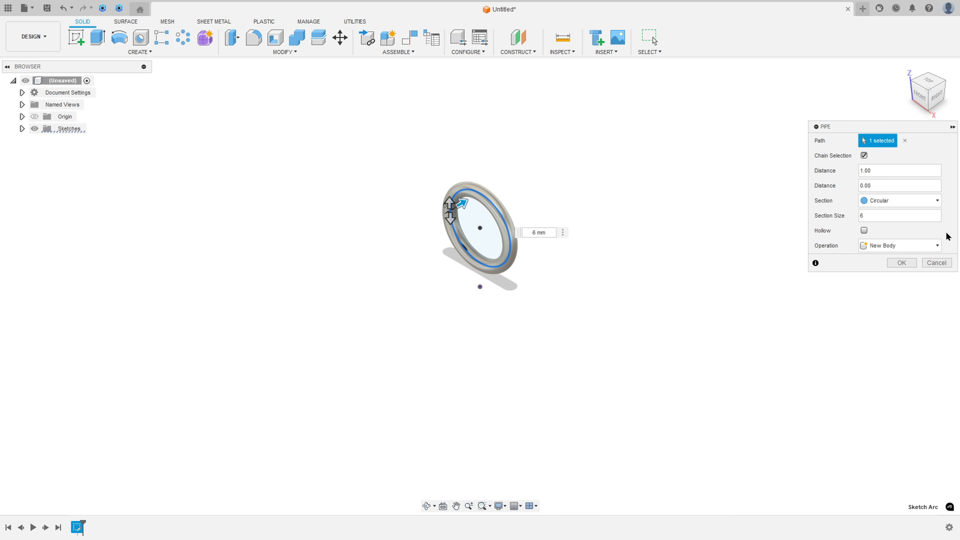
click(901, 264)
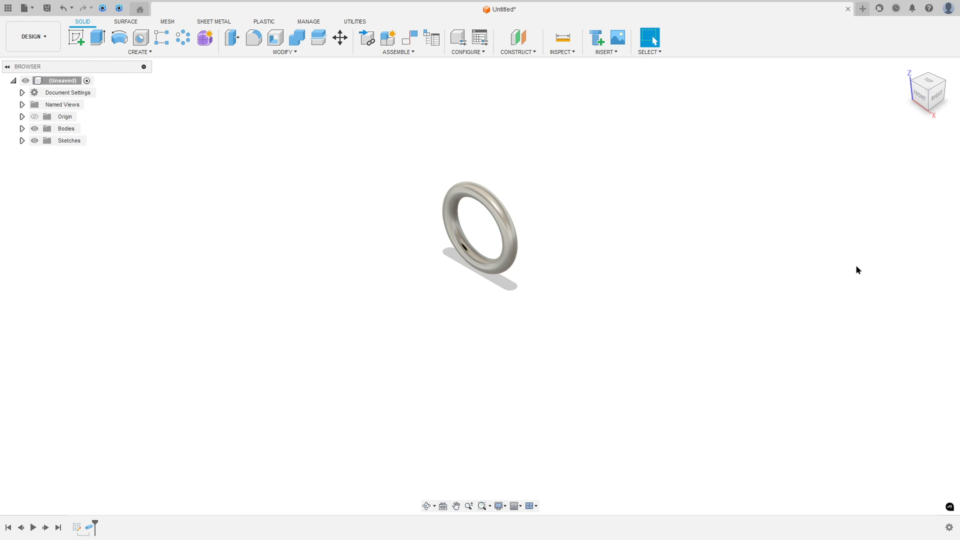
shift+middle_drag(623, 213, 667, 200)
click(906, 69)
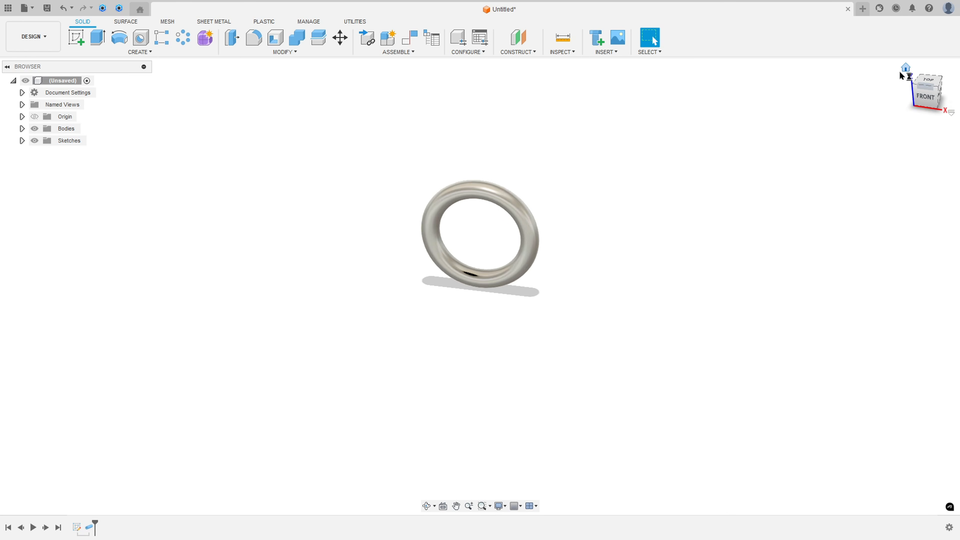
Step: Switch to the whisk drawing in Acrobat, mark the Ø6 dimension of the neck below the ring, and return to Fusion
key(alt+Tab)
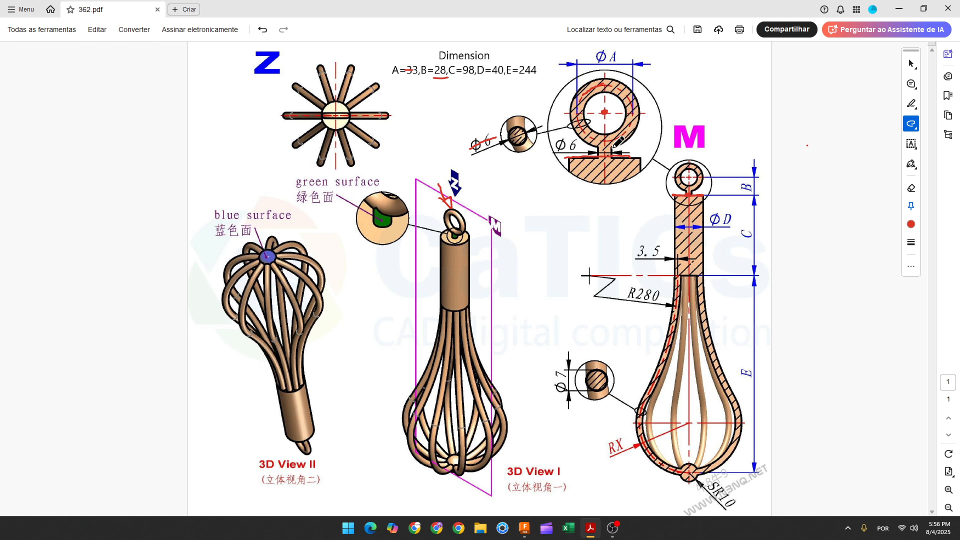
mouse_move(609, 147)
mouse_down()
mouse_move(550, 146)
mouse_move(575, 145)
mouse_up()
click(524, 528)
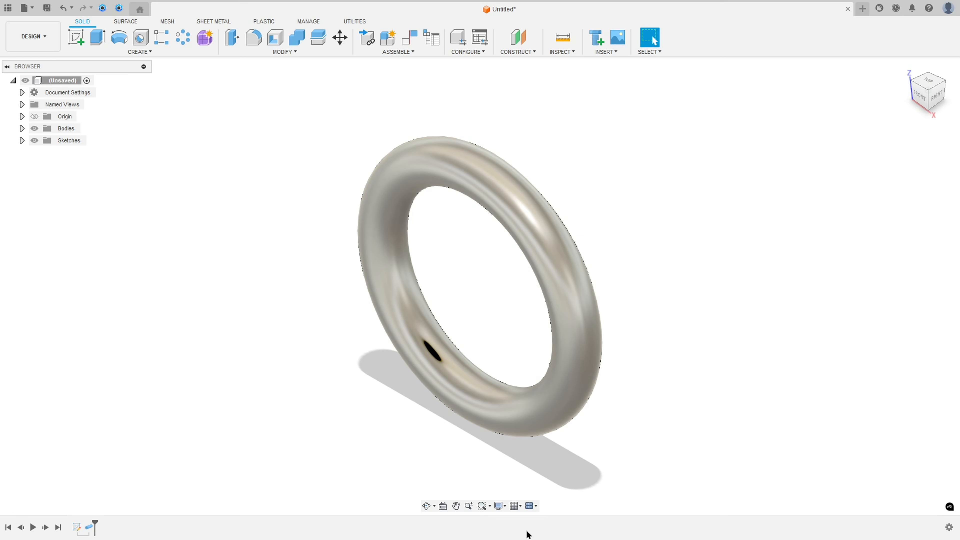
Step: Sketch a 6 mm diameter circle centred on the origin on the horizontal XY plane and finish the sketch
click(77, 38)
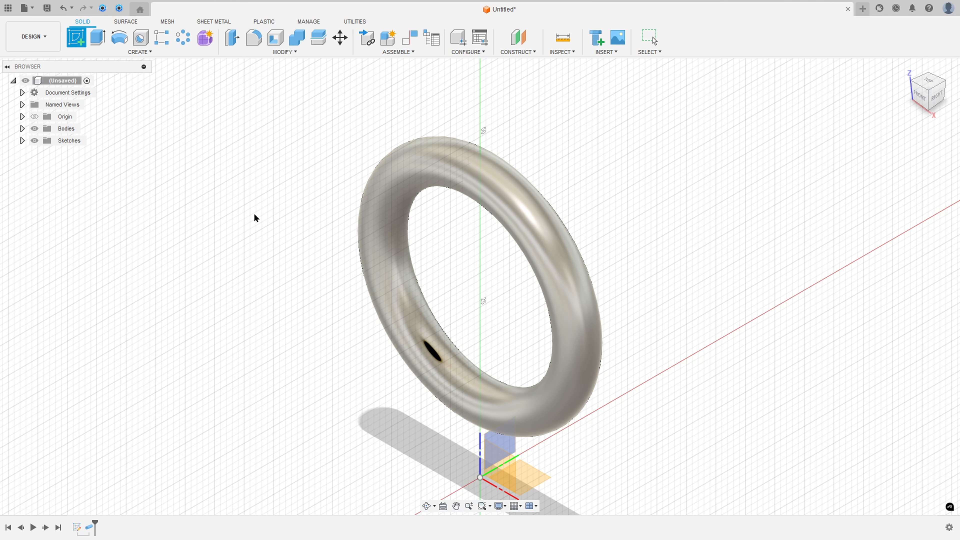
click(524, 480)
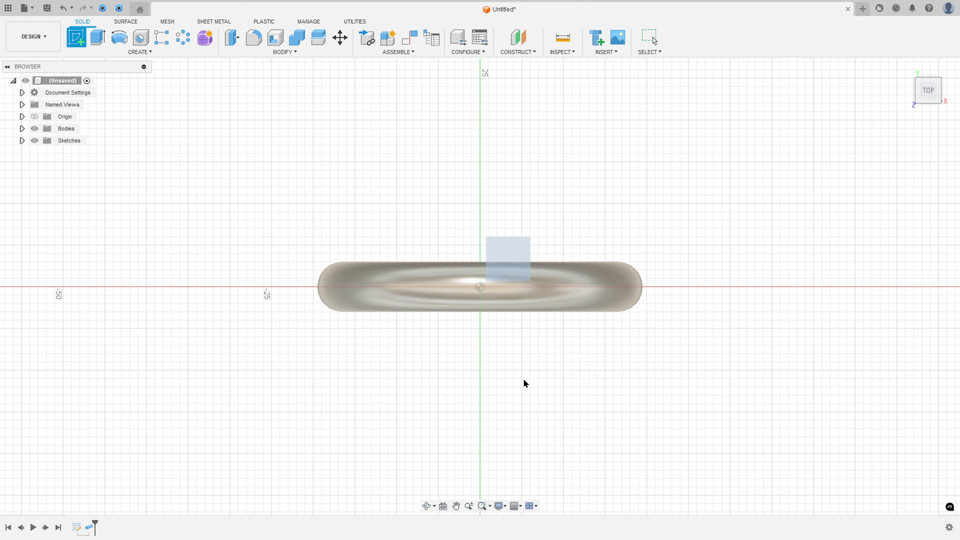
key(c)
click(481, 288)
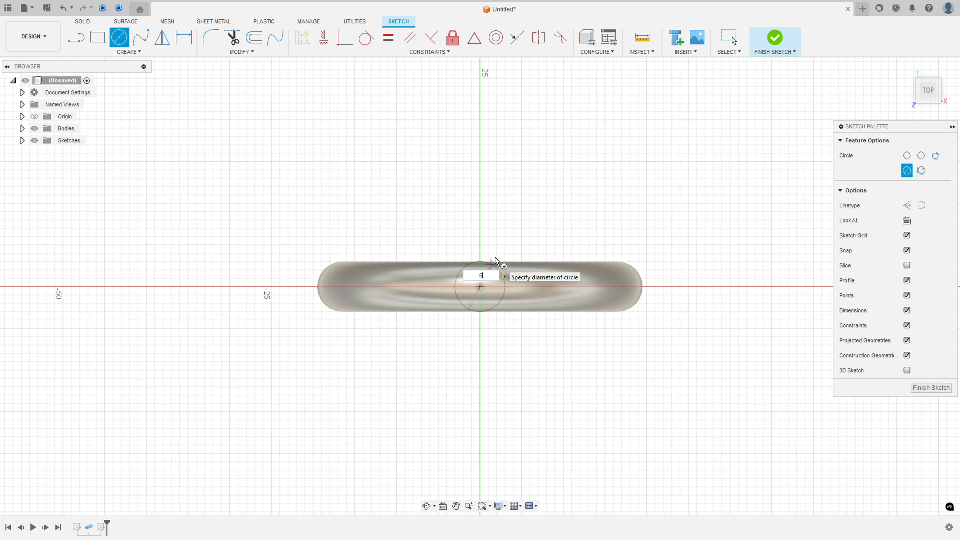
key(Return)
key(Escape)
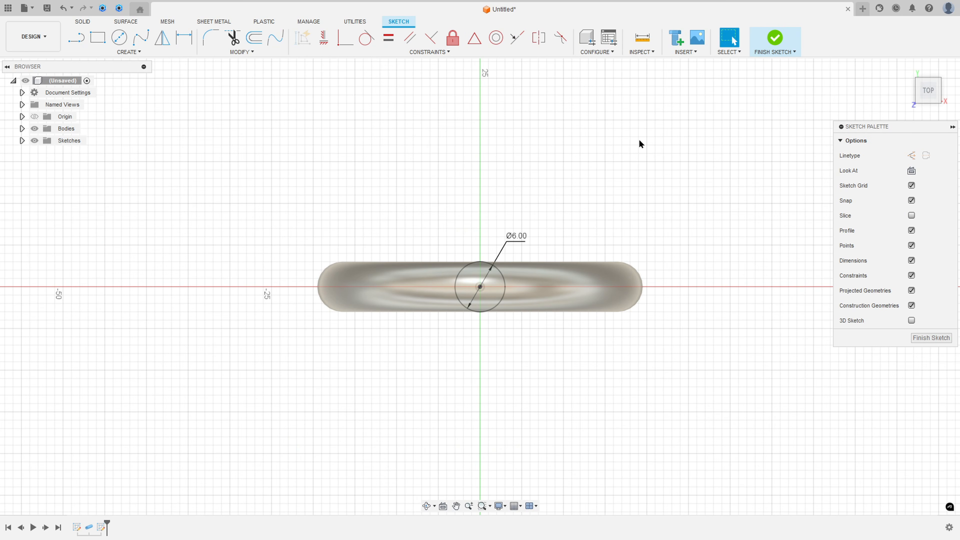
click(774, 38)
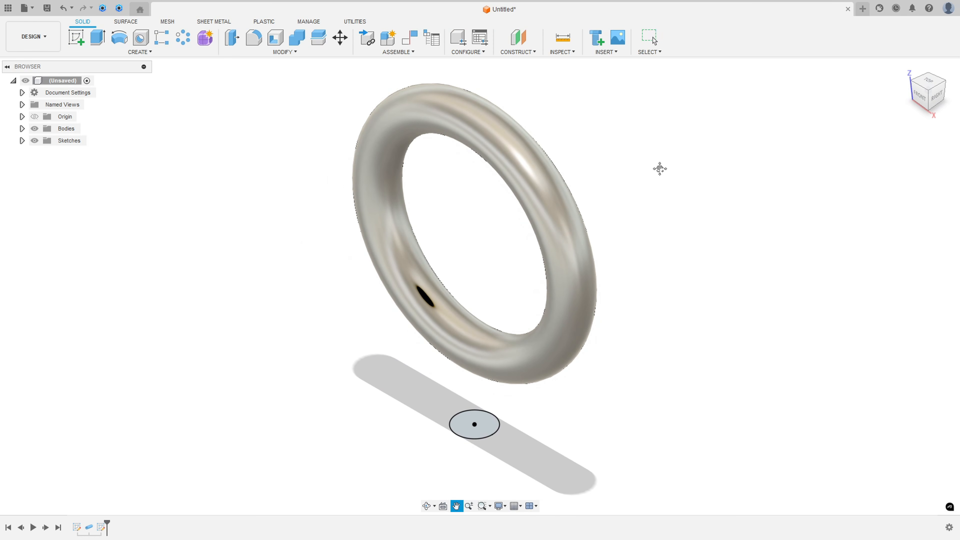
Step: Extrude the 6 mm circle up to the ring's face, extending to adjacent faces, and join it to the ring
click(97, 38)
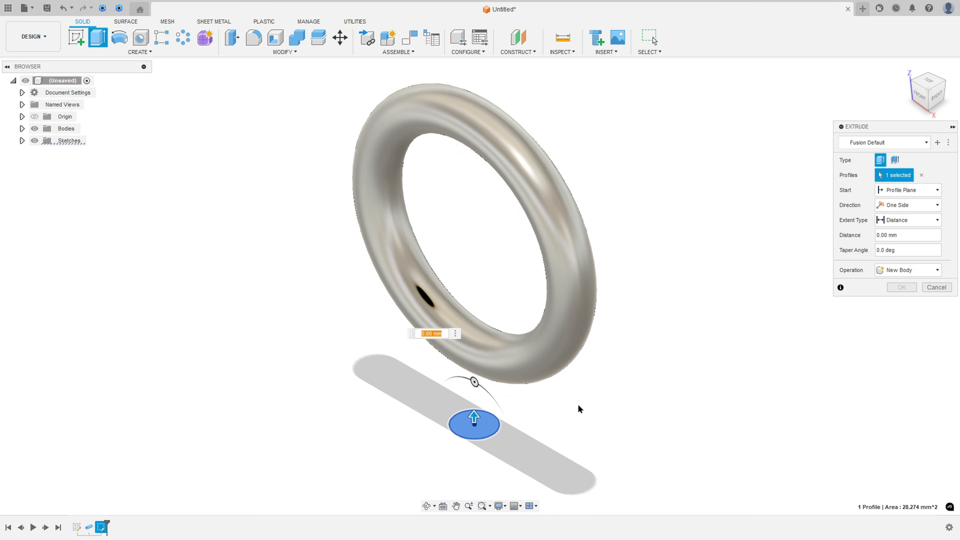
click(898, 219)
click(903, 243)
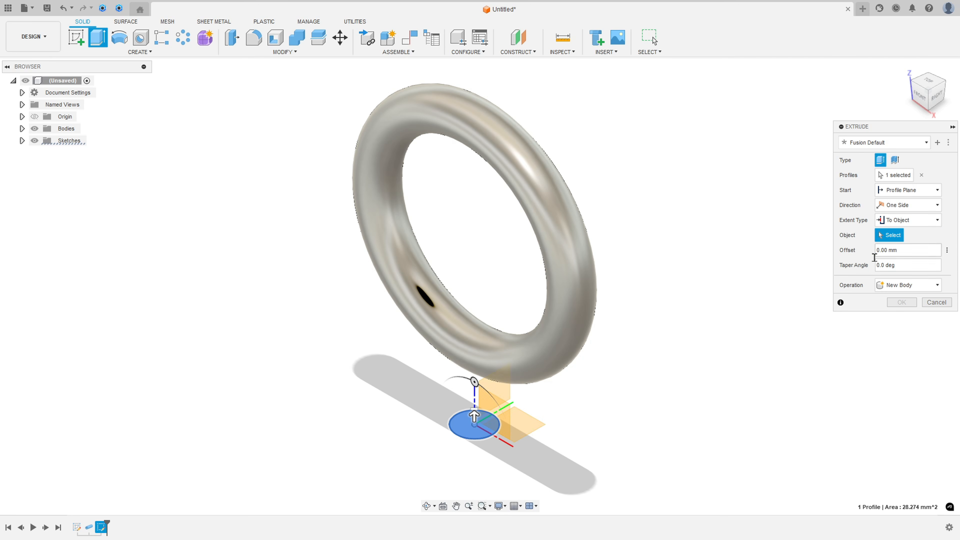
click(553, 343)
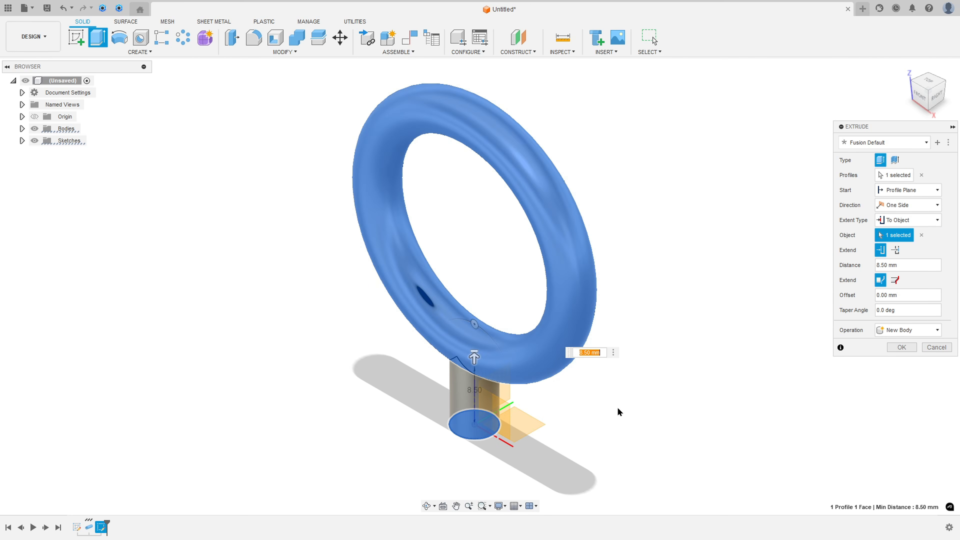
shift+middle_drag(617, 409, 716, 355)
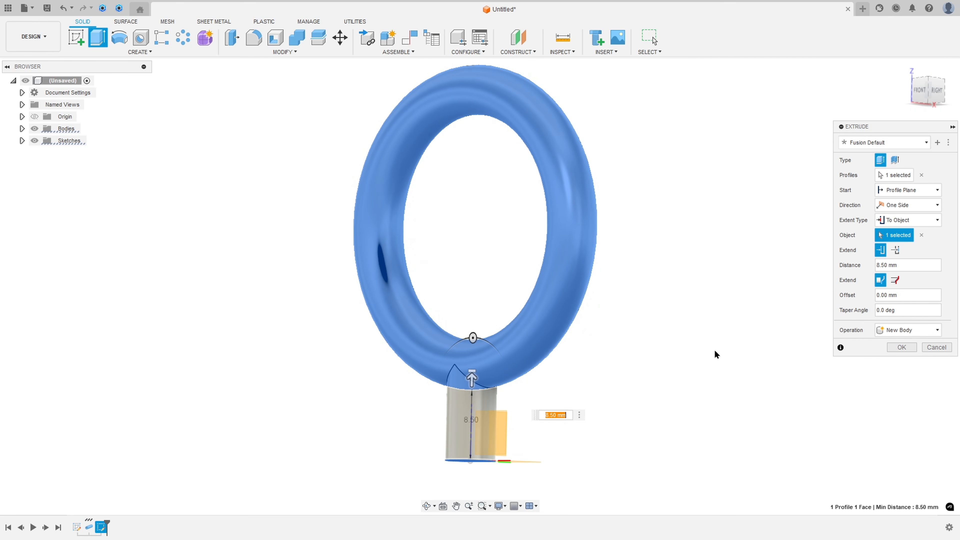
click(897, 282)
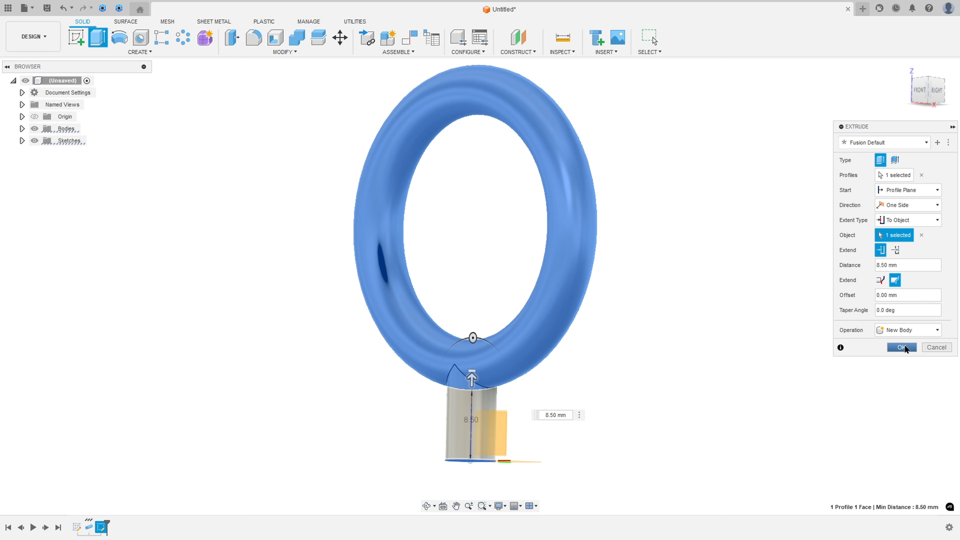
click(907, 330)
click(896, 342)
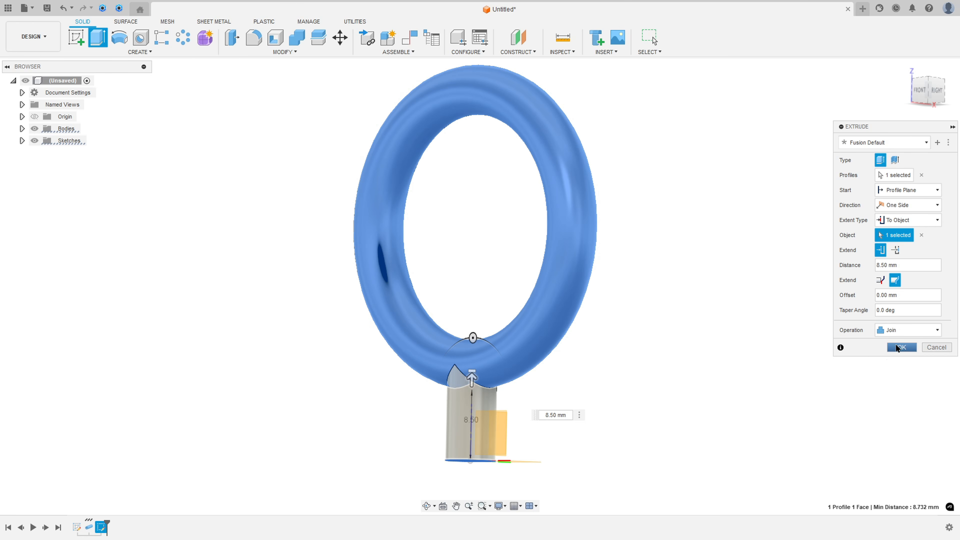
click(900, 347)
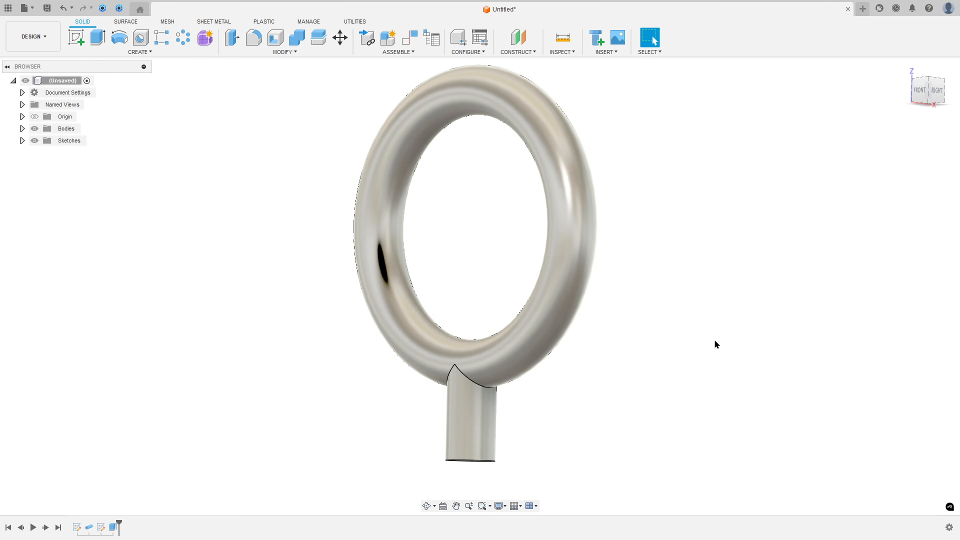
shift+middle_drag(714, 339, 647, 318)
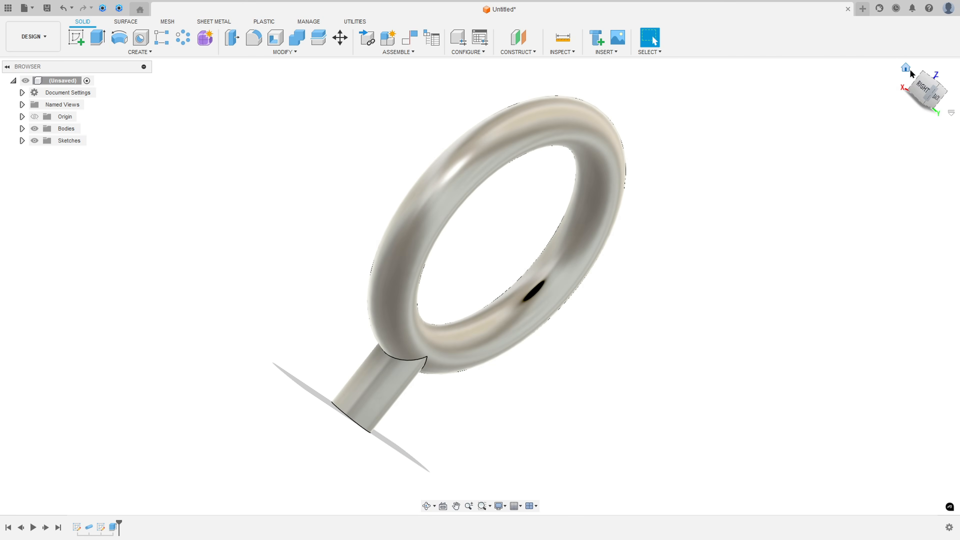
Step: Switch to the whisk drawing in Acrobat, mark the handle outline, the ØD dimension and the values C=98 and D=40, and return to Fusion
click(904, 70)
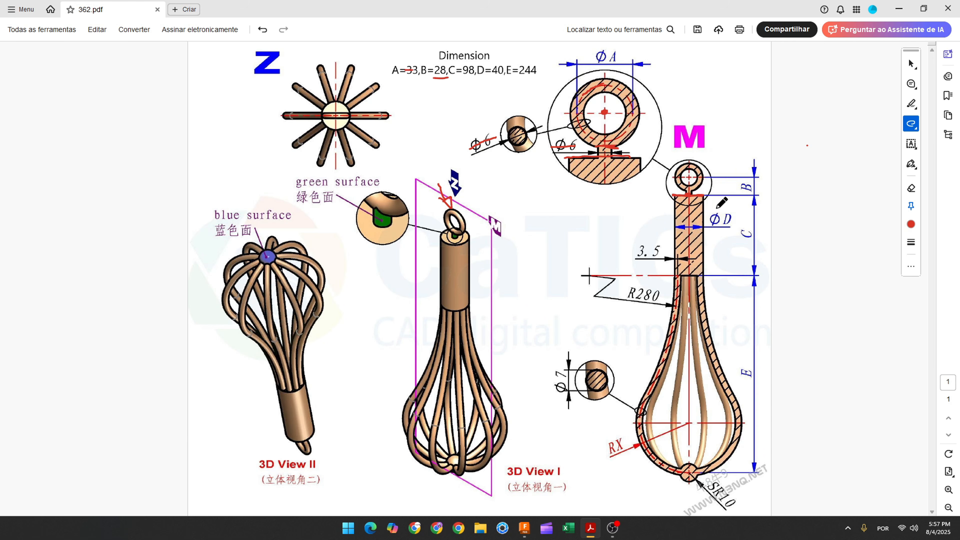
mouse_move(676, 196)
mouse_down()
mouse_move(703, 196)
mouse_move(700, 276)
mouse_move(676, 276)
mouse_move(673, 196)
mouse_up()
drag(711, 222, 731, 217)
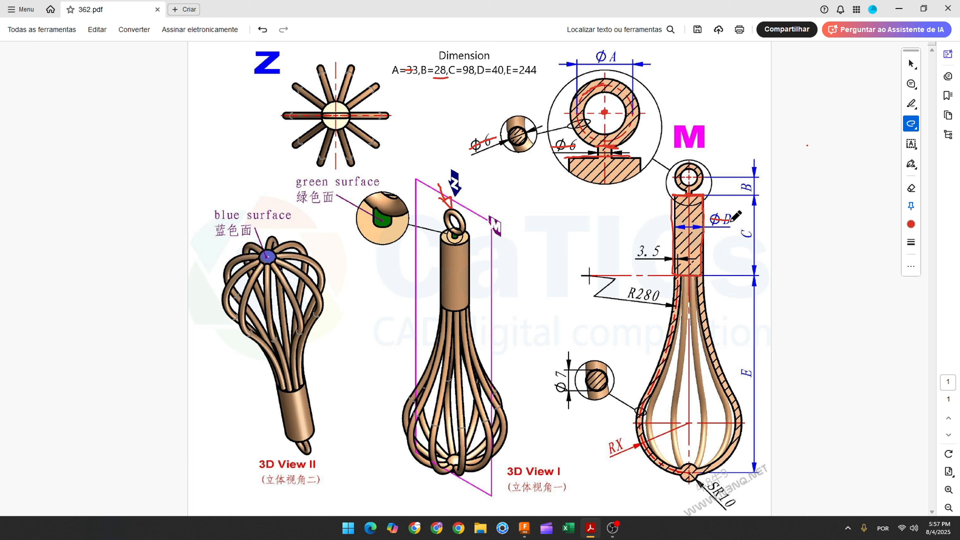
drag(492, 78, 501, 78)
drag(461, 79, 471, 79)
mouse_move(526, 531)
click(514, 473)
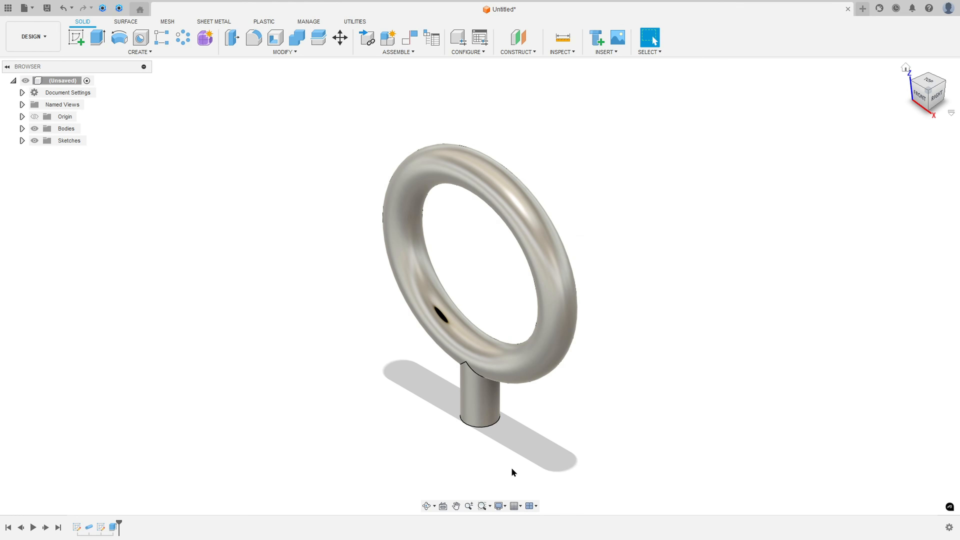
Step: Sketch a 40 mm diameter circle centred on the origin on the horizontal XY plane and finish the sketch
click(76, 43)
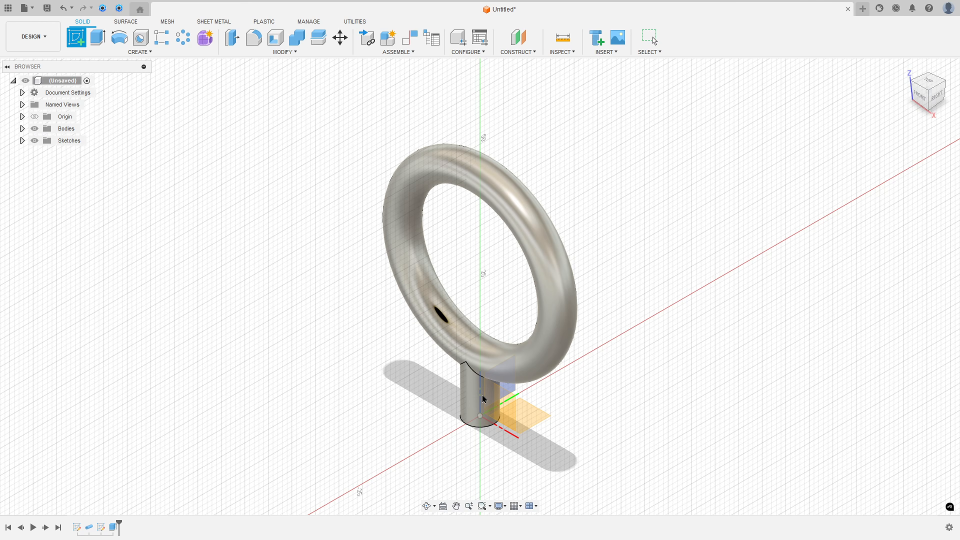
click(529, 416)
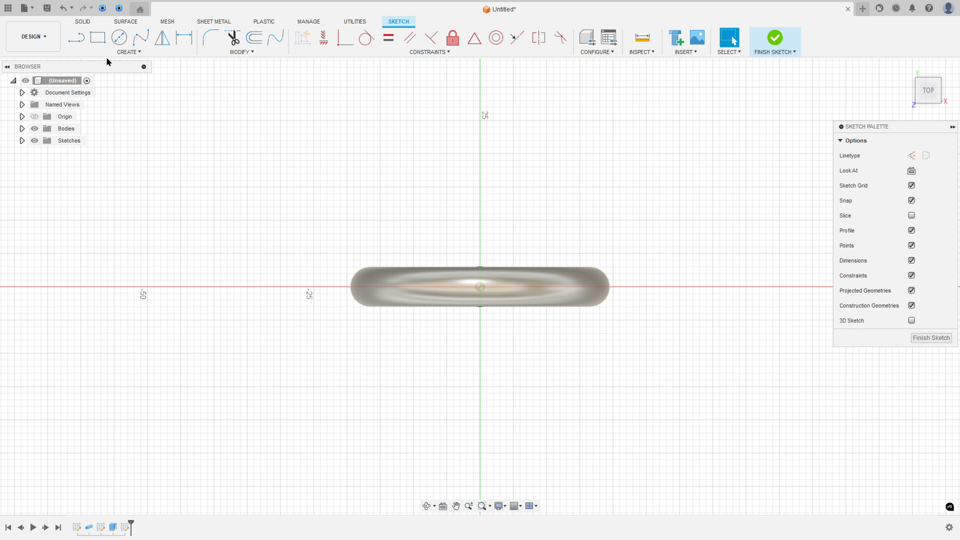
key(c)
click(480, 286)
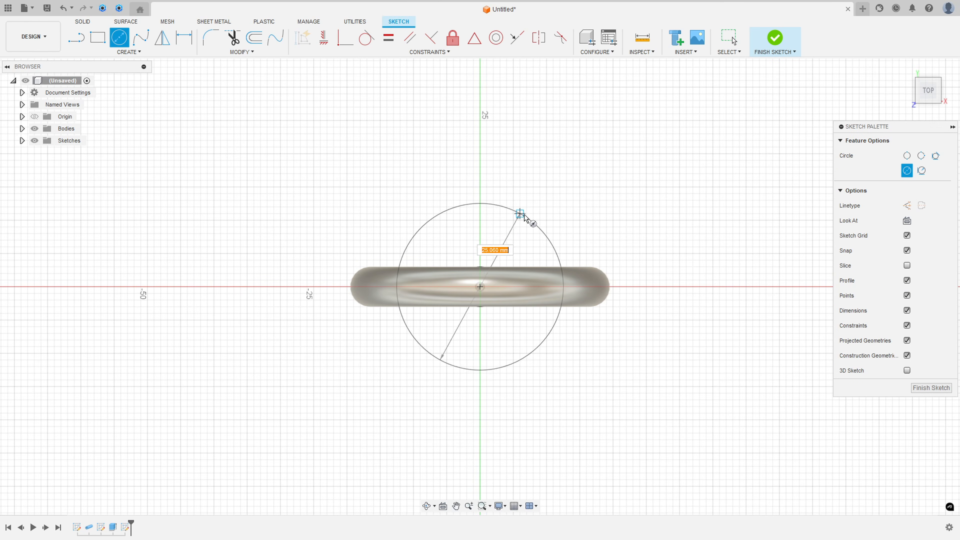
text(40)
key(Return)
key(Escape)
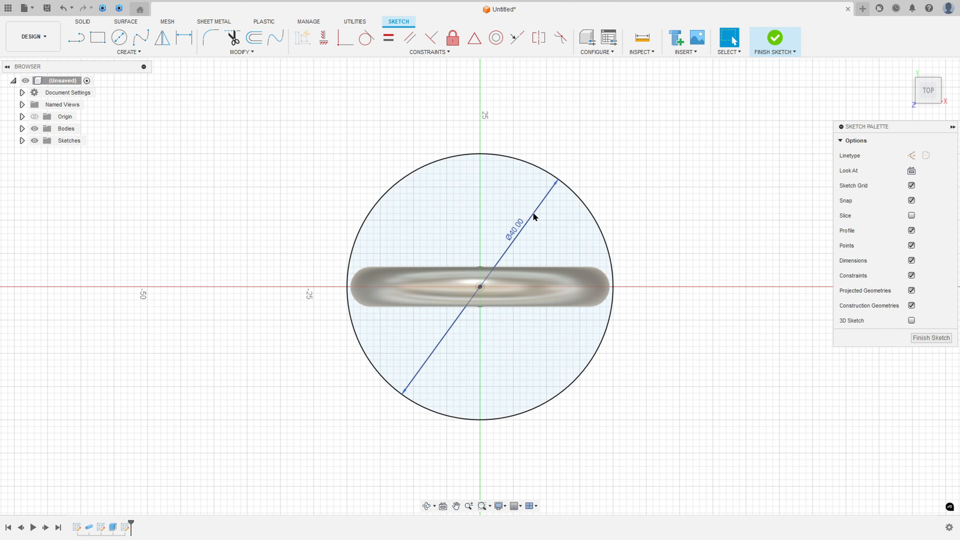
drag(529, 228, 639, 162)
click(774, 40)
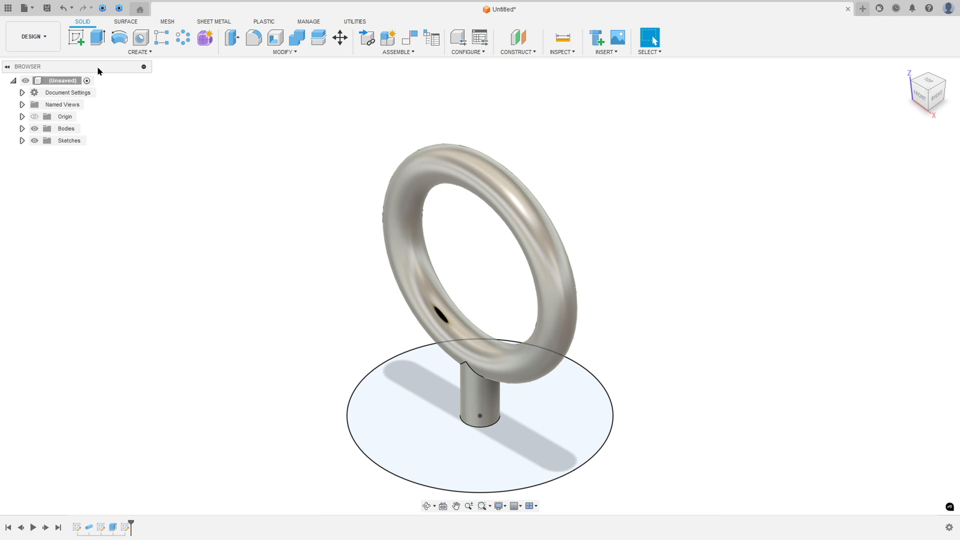
Step: Extrude the 40 mm circle -98 mm, downward away from the ring, and join it to the neck as the handle
click(97, 39)
key(alt+Tab)
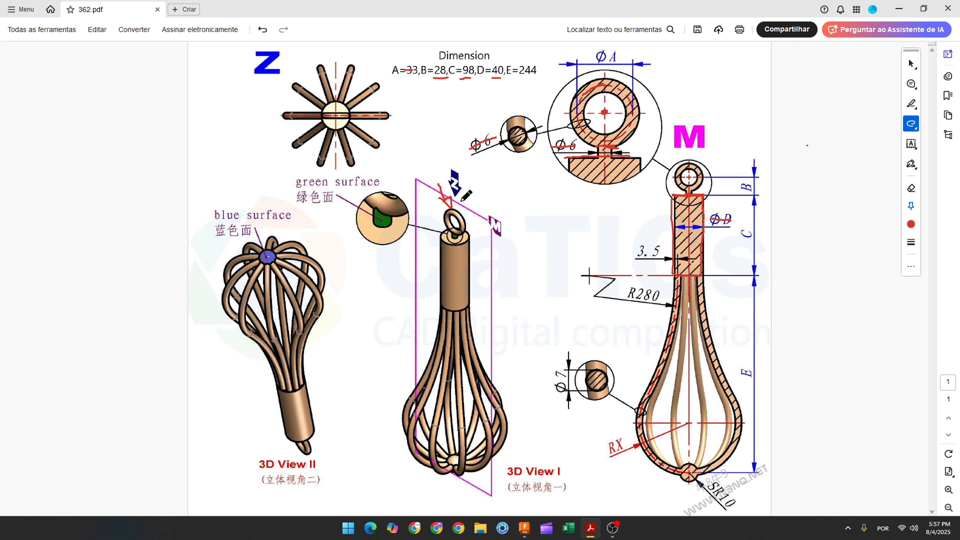
key(alt+Tab)
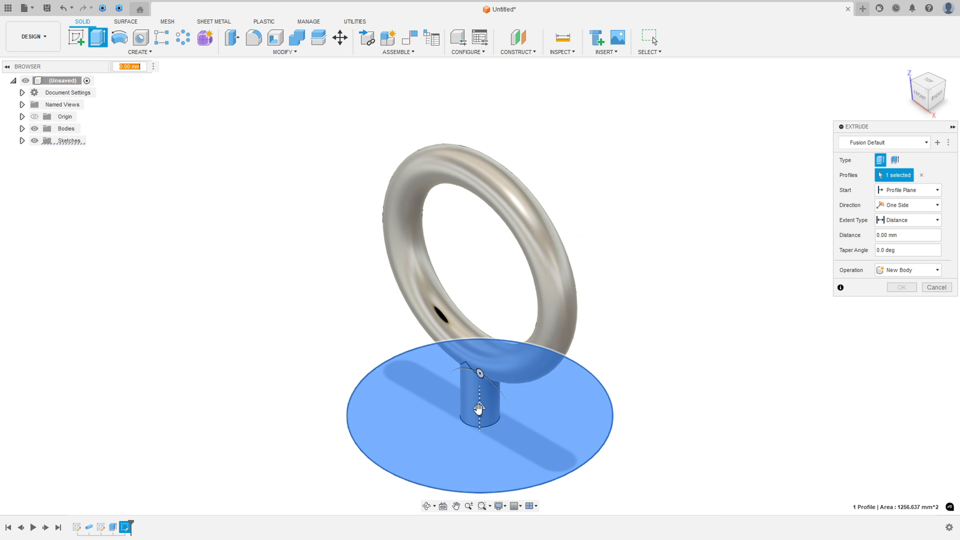
drag(479, 409, 482, 477)
scroll(669, 441, down, 3)
middle_drag(669, 410, 664, 209)
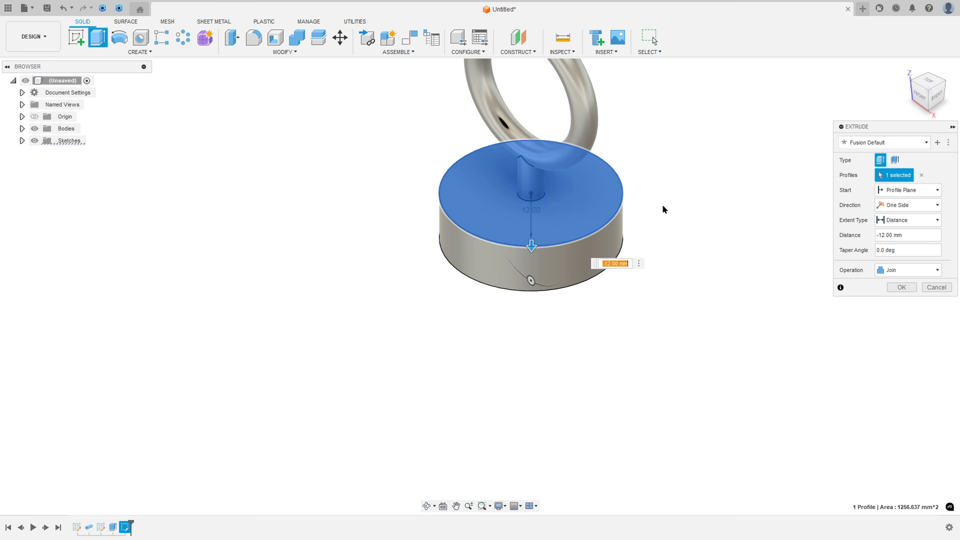
text(-98)
scroll(574, 223, down, 2)
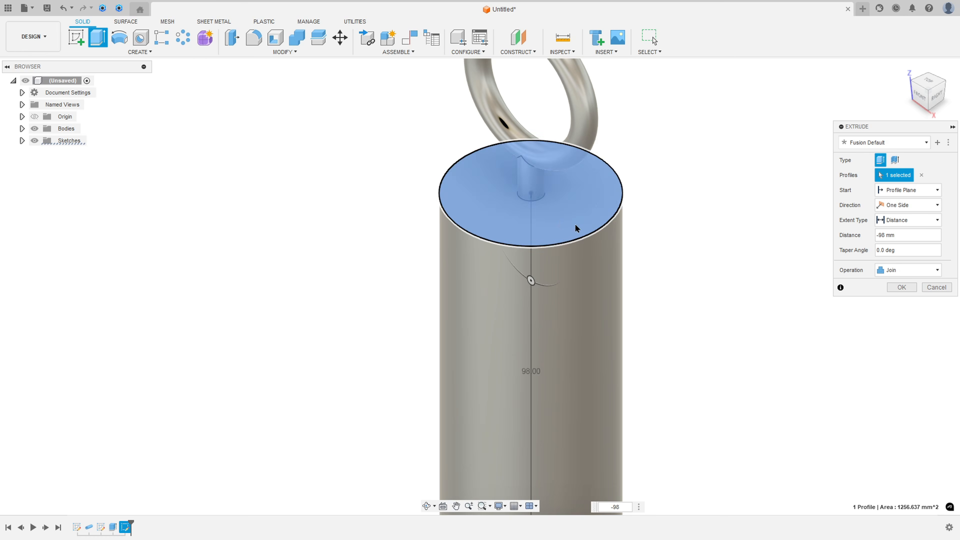
click(900, 288)
scroll(758, 320, down, 2)
middle_drag(707, 349, 592, 310)
key(F6)
Step: Switch to the whisk drawing in Acrobat, trace the wire profile below the handle, mark dimension E with its value 244, and return to Fusion
key(alt+Tab)
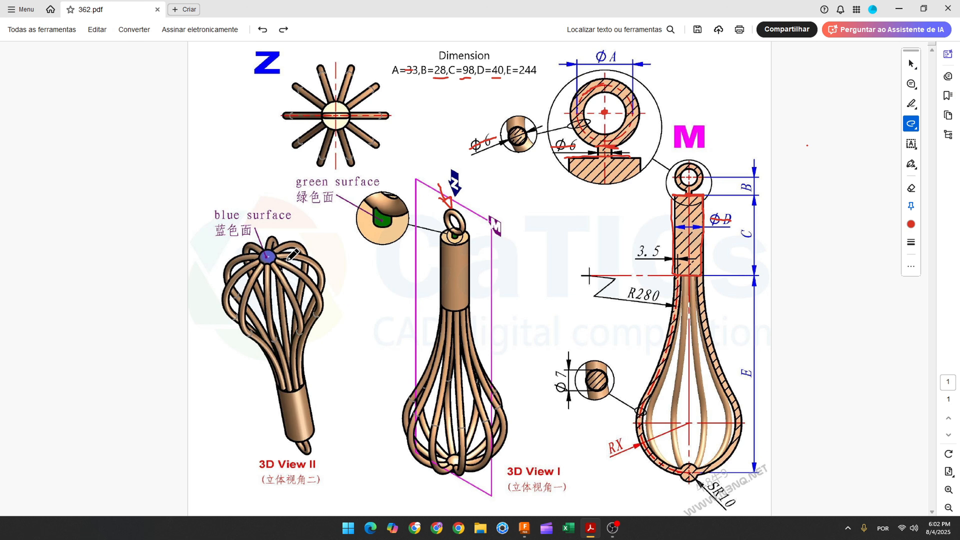
mouse_move(677, 284)
mouse_down()
mouse_move(639, 417)
mouse_move(651, 452)
mouse_move(676, 468)
mouse_up()
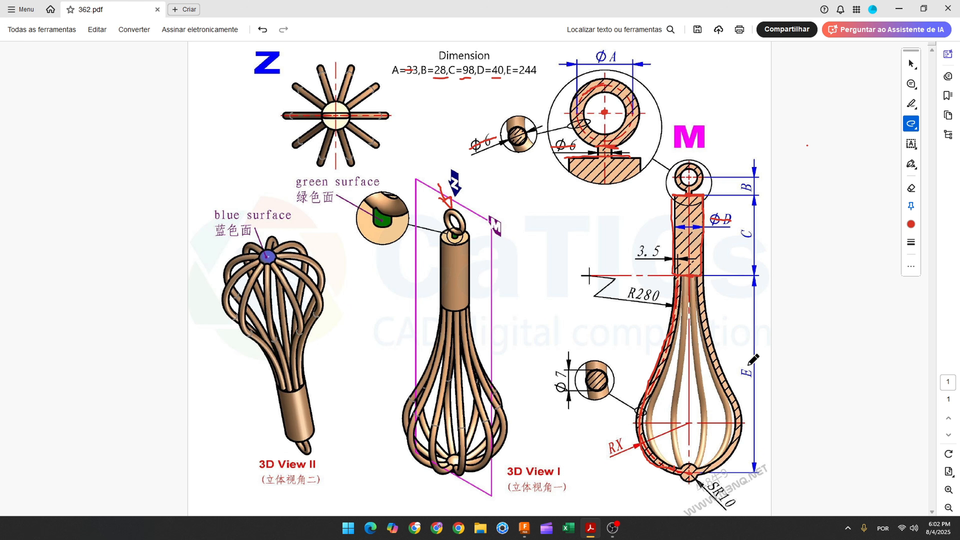
drag(748, 362, 748, 381)
click(525, 528)
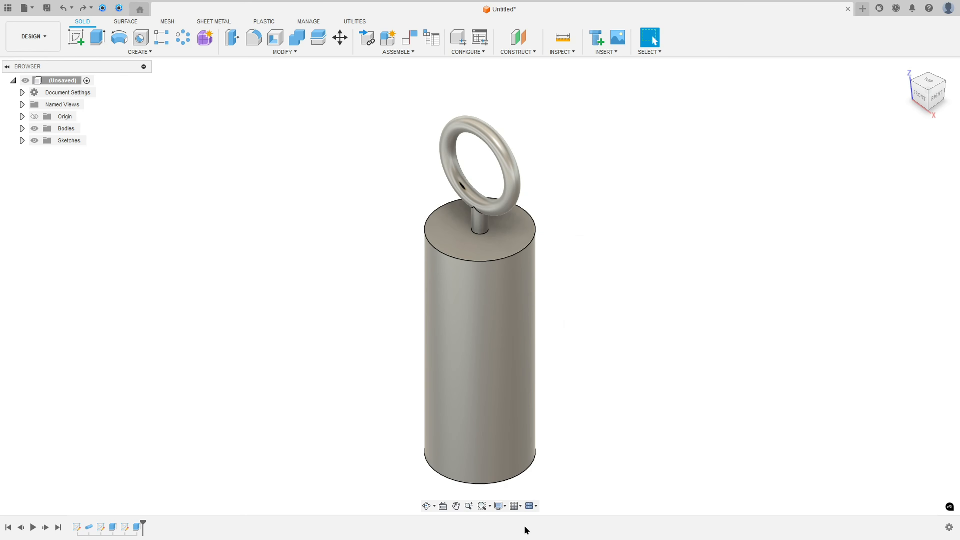
Step: Start a sketch on the vertical XZ front plane, project the whole body into it with the projection linked, and hide the body
click(76, 38)
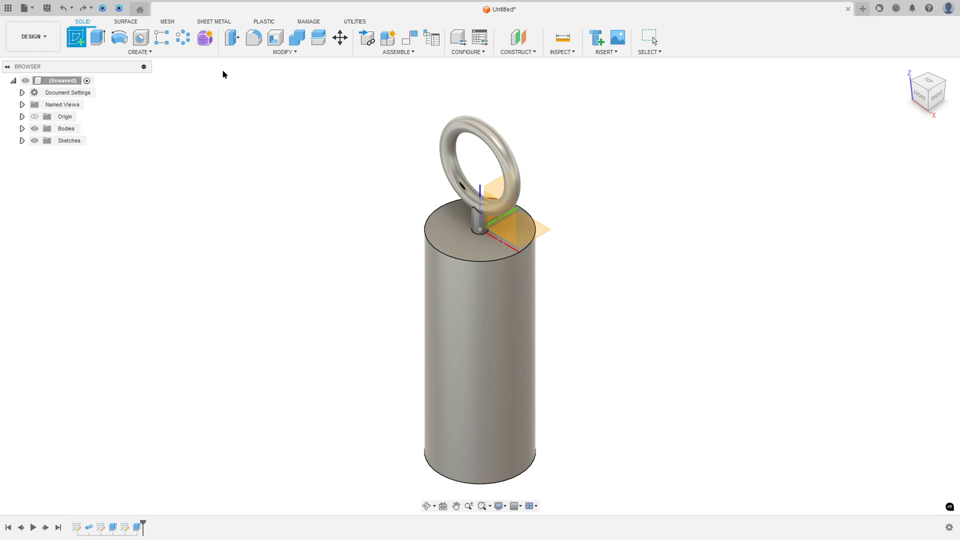
click(509, 221)
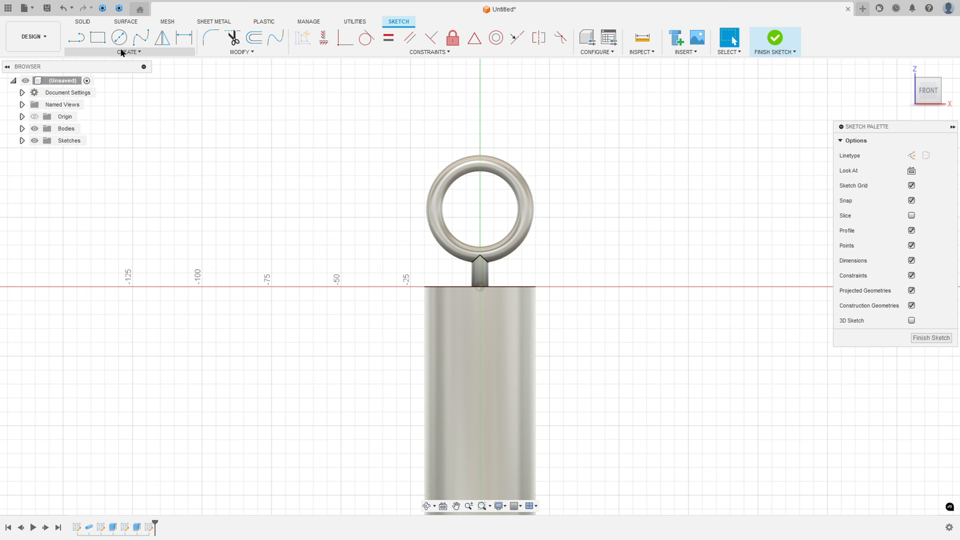
click(122, 50)
mouse_move(127, 204)
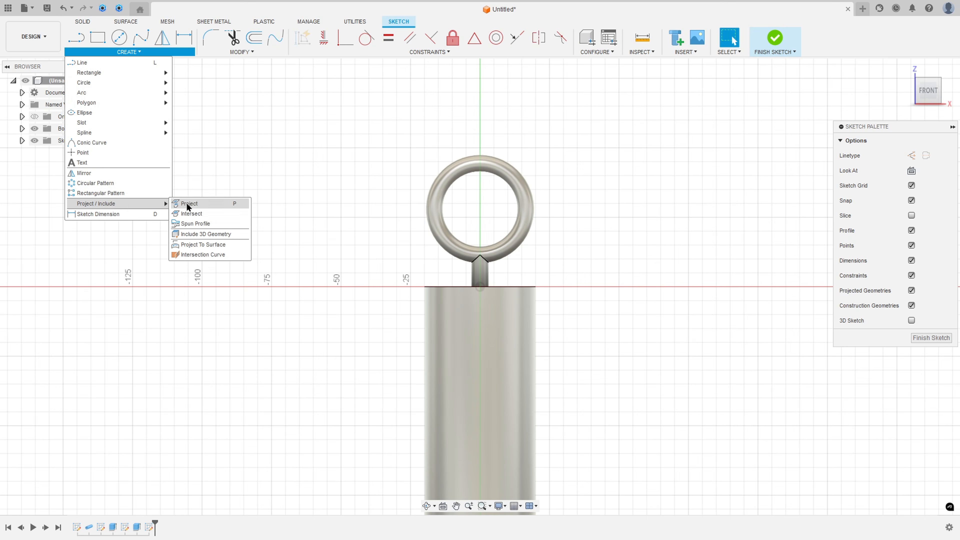
click(196, 205)
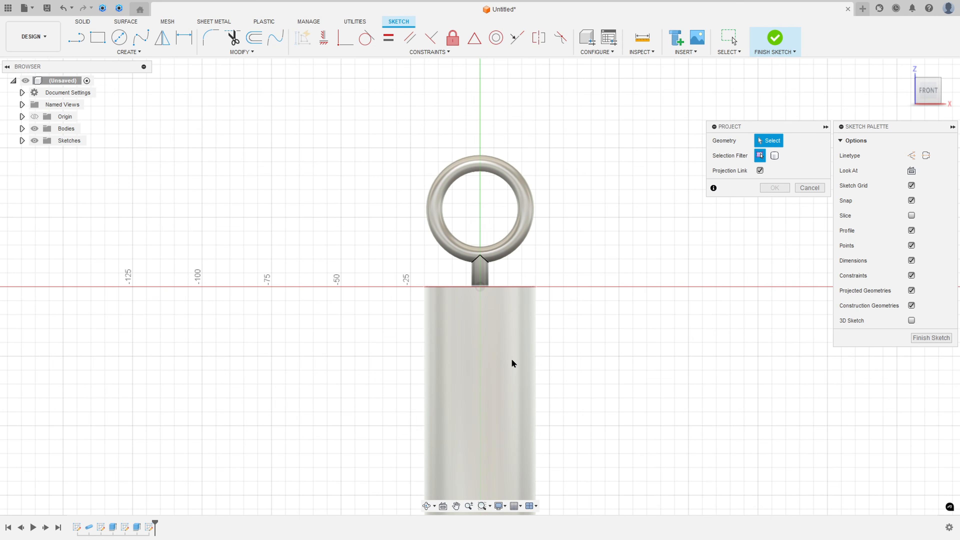
middle_drag(513, 363, 574, 246)
click(774, 155)
click(590, 225)
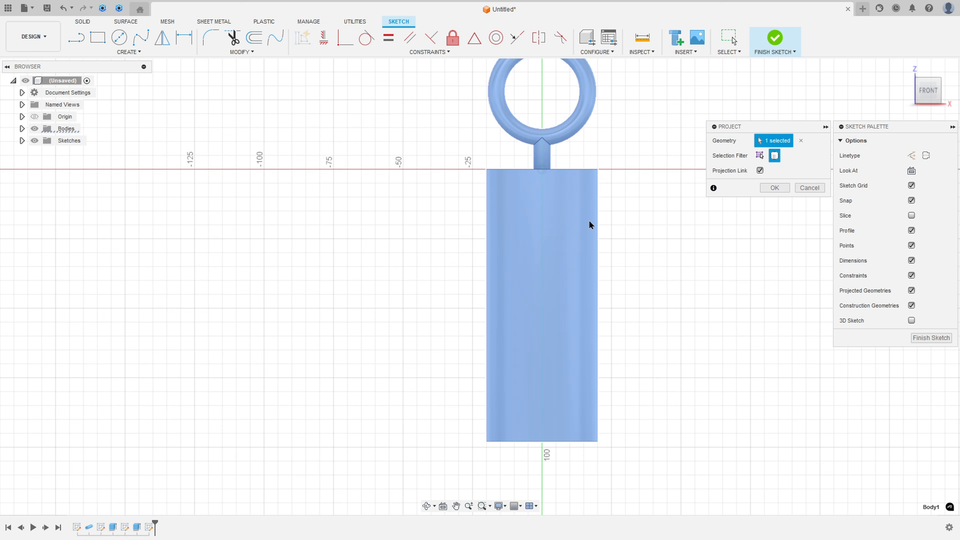
click(774, 187)
scroll(703, 304, down, 2)
middle_drag(703, 305, 631, 197)
click(44, 141)
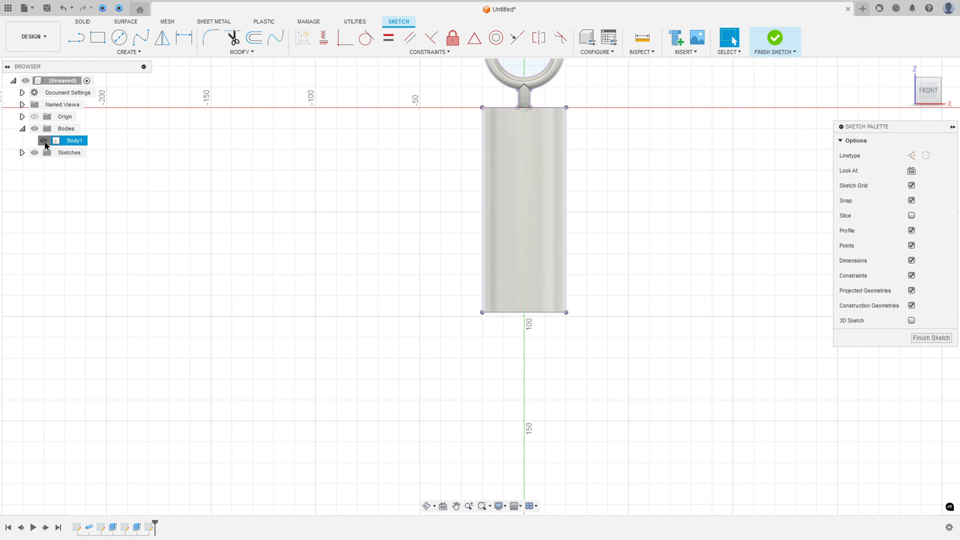
scroll(465, 321, down, 3)
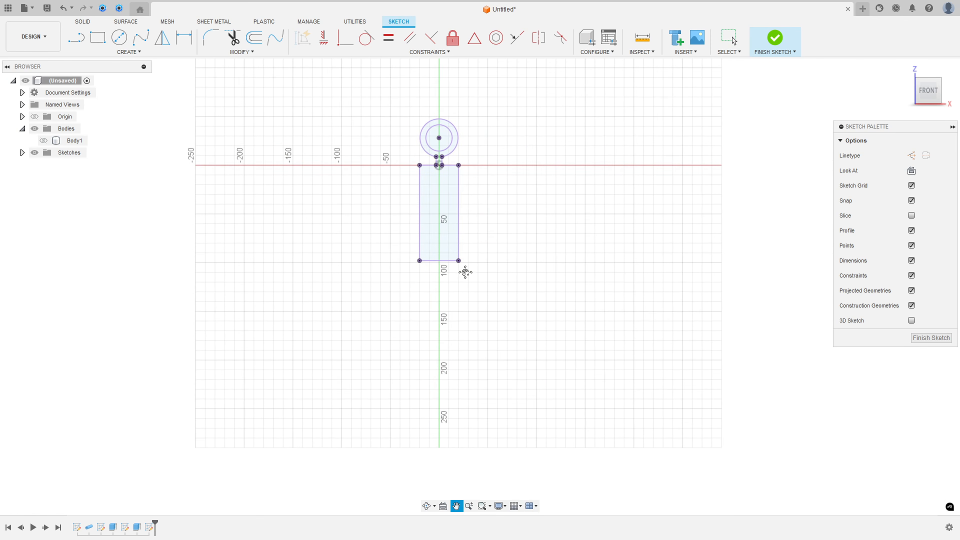
Step: Draw a vertical construction line 244 mm down from the midpoint of the handle's bottom edge and place its dimension to the right
click(76, 37)
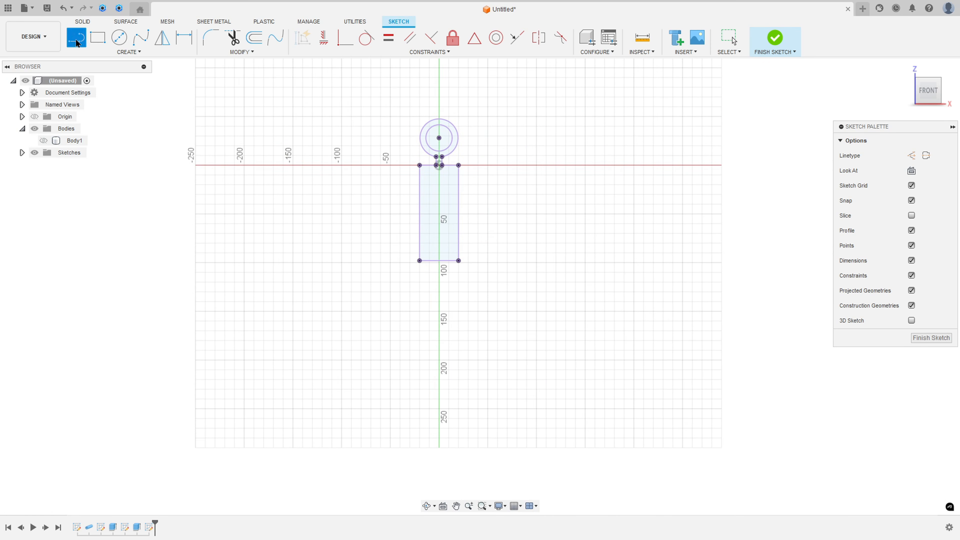
click(911, 156)
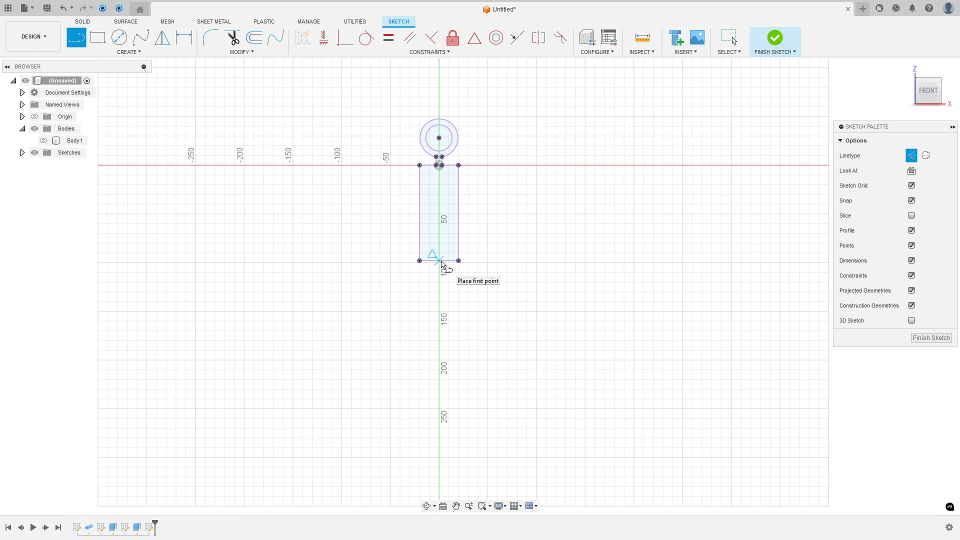
click(441, 261)
middle_drag(444, 406, 475, 319)
text(244)
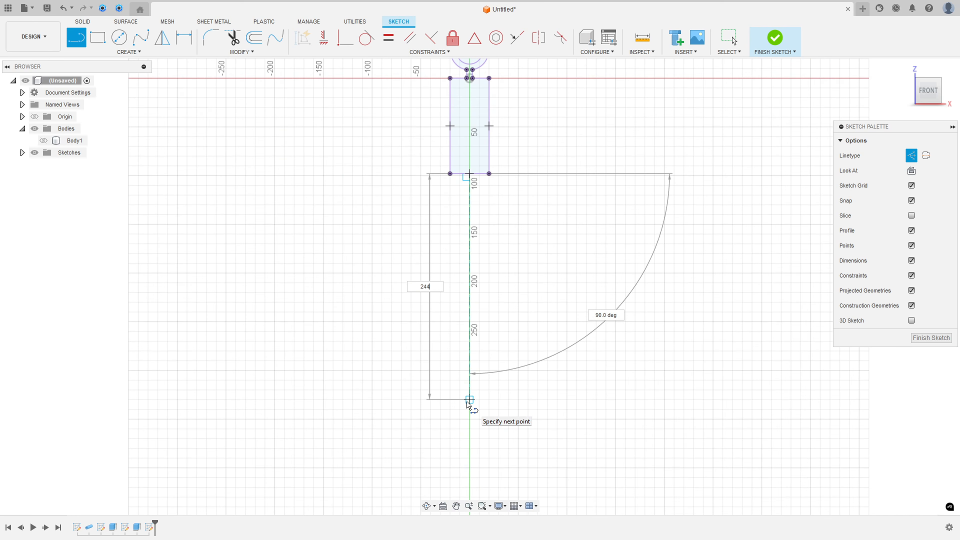
key(Tab)
click(469, 409)
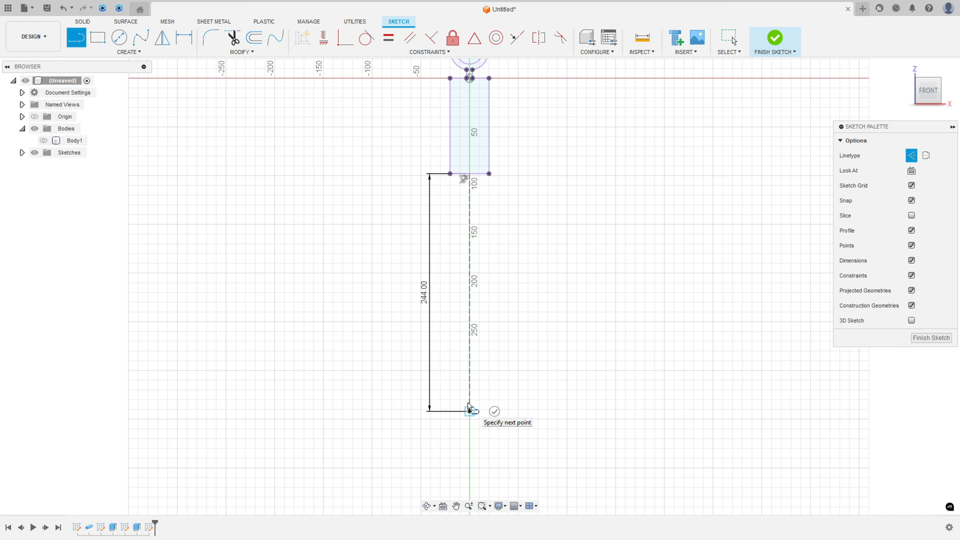
key(Escape)
drag(426, 300, 616, 288)
scroll(598, 289, up, 3)
middle_drag(556, 298, 589, 269)
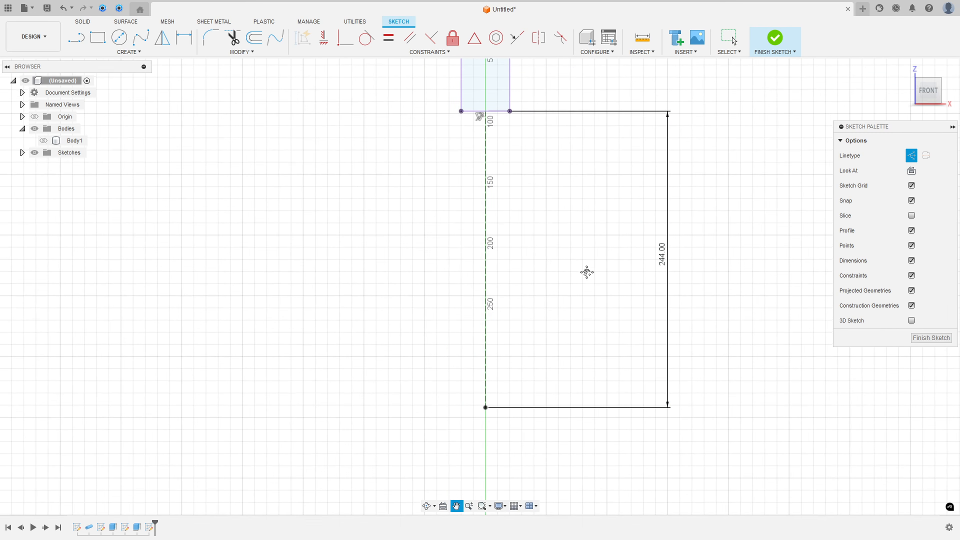
Step: Switch to the whisk drawing in Acrobat, mark the 3.5 dimension at the handle's lower end, and return to Fusion
key(alt+Tab)
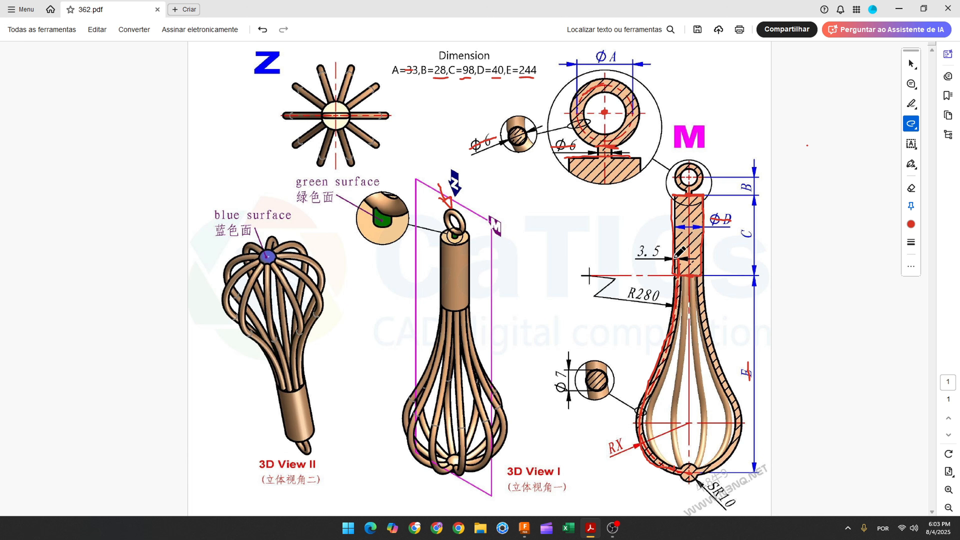
drag(642, 252, 660, 252)
click(525, 528)
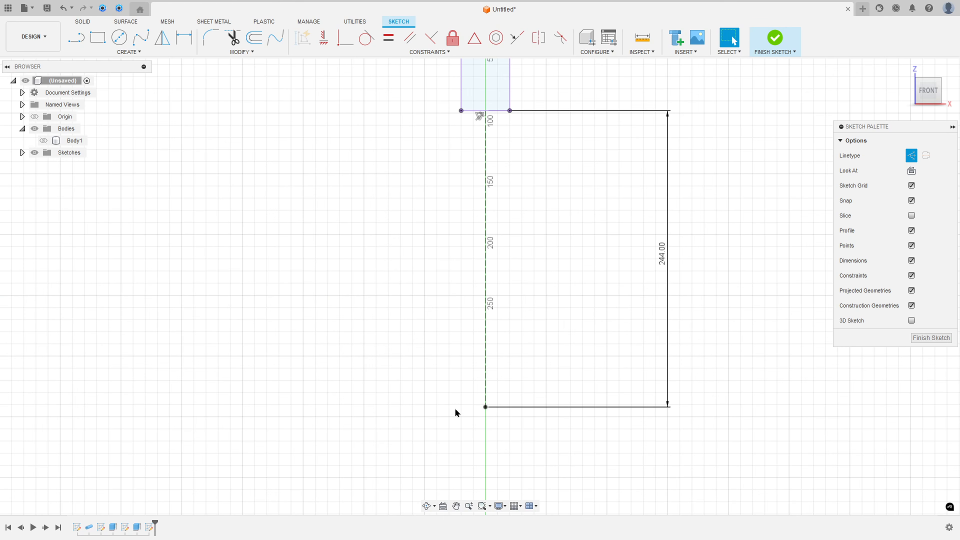
Step: Draw a vertical construction line about 28 mm long upward from the handle's bottom edge, just inside its left side
click(76, 37)
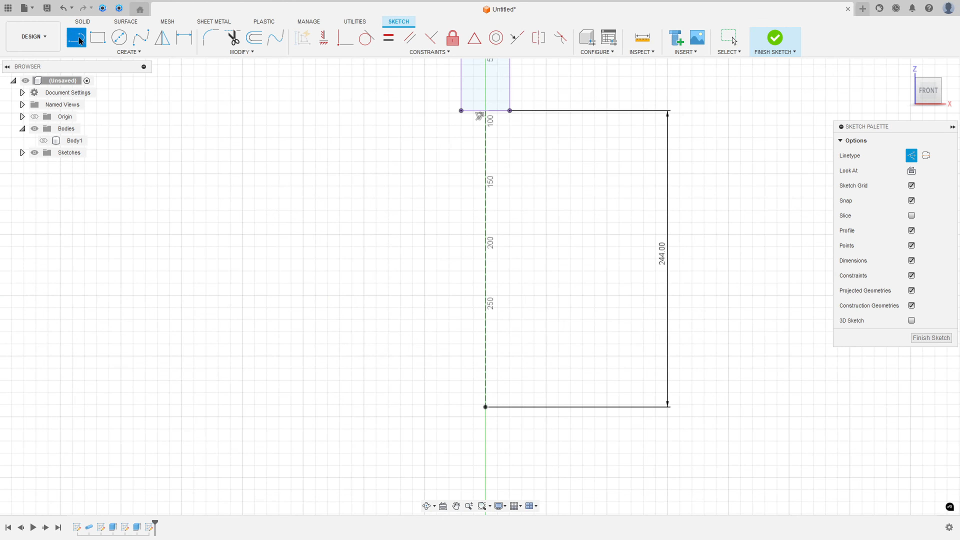
scroll(483, 123, down, 2)
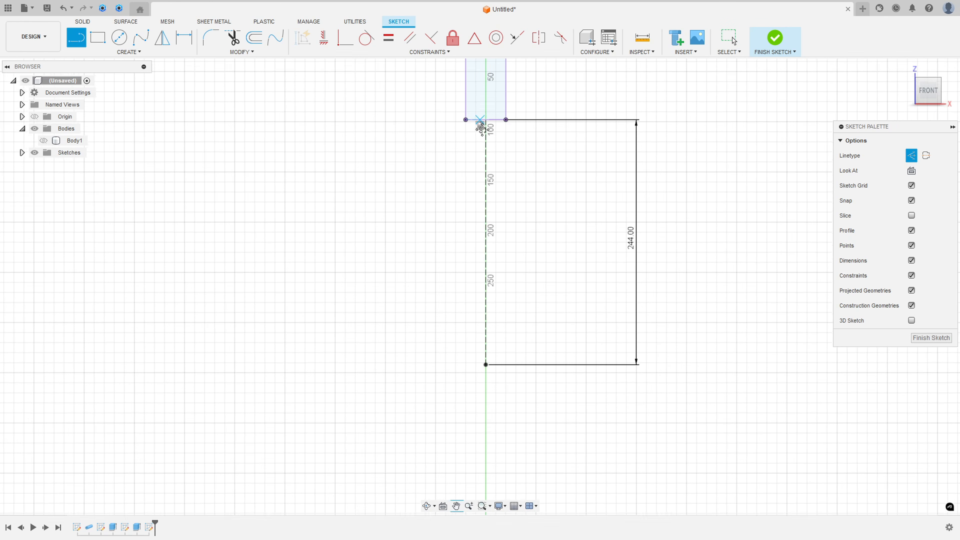
middle_drag(482, 123, 546, 326)
scroll(547, 325, up, 3)
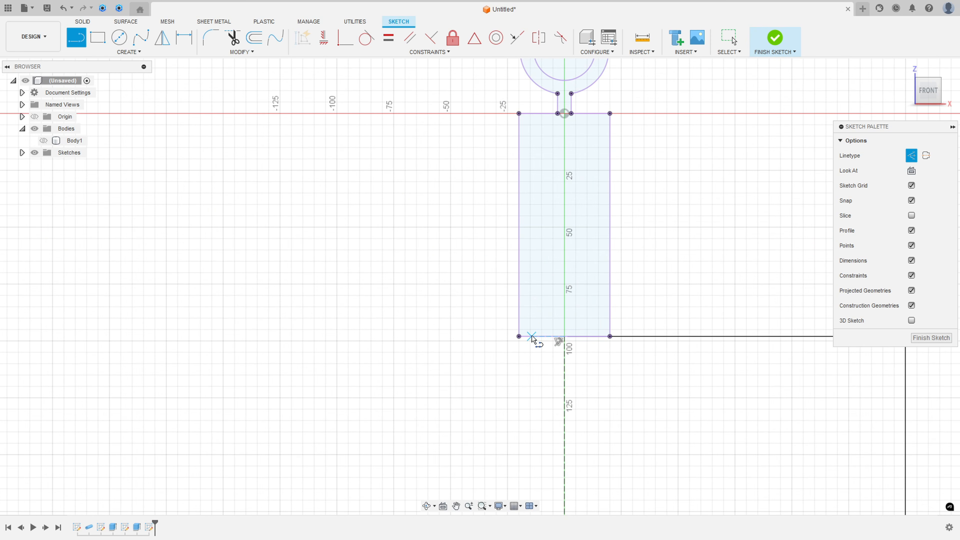
click(530, 336)
click(533, 273)
key(Escape)
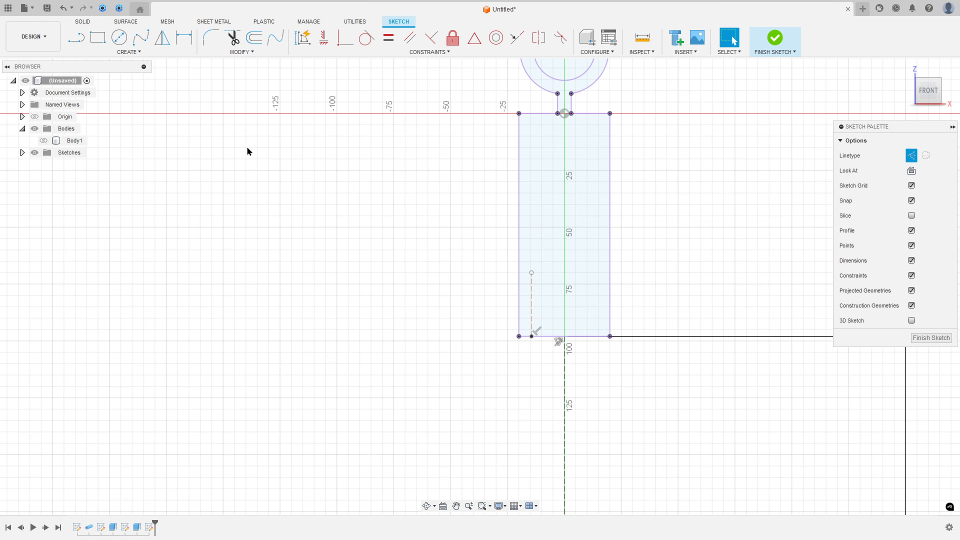
Step: Dimension the short construction line 3.5 mm from the handle's left edge and move the dimension text higher
click(183, 37)
click(532, 301)
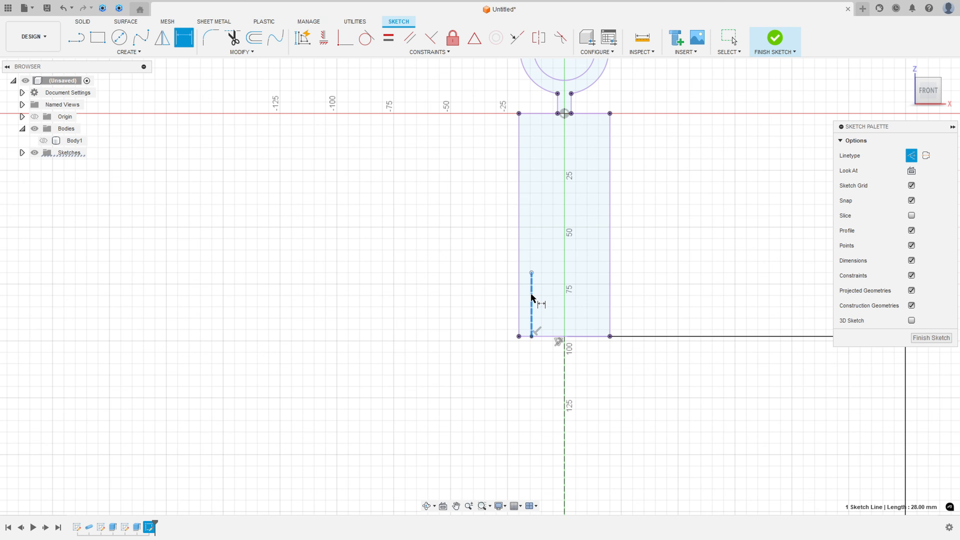
click(519, 299)
click(465, 295)
text(3.)
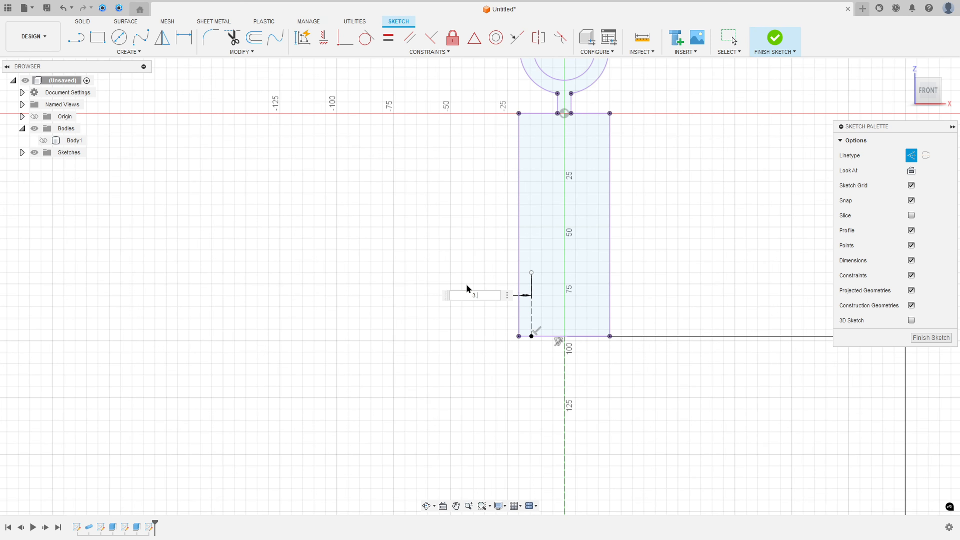
text(5)
key(Return)
key(Escape)
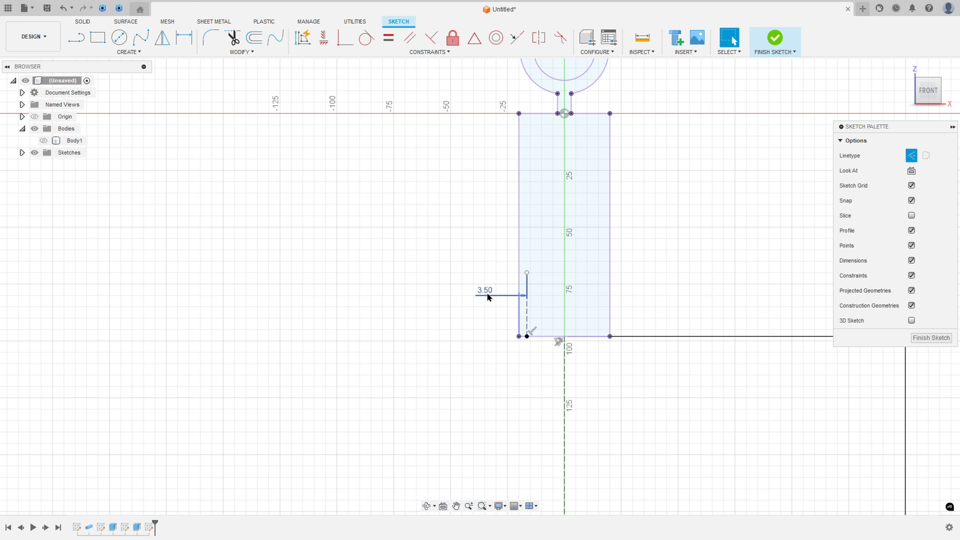
drag(487, 297, 491, 240)
Step: Switch to the whisk drawing in Acrobat, mark a horizontal line through the wire's lowest point, and return to Fusion
key(alt+Tab)
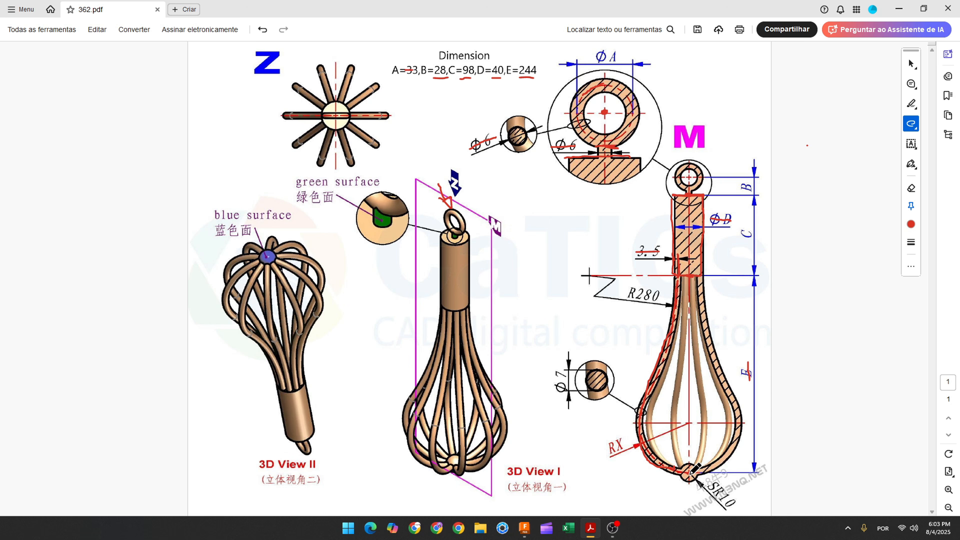
drag(690, 473, 757, 475)
drag(689, 474, 744, 476)
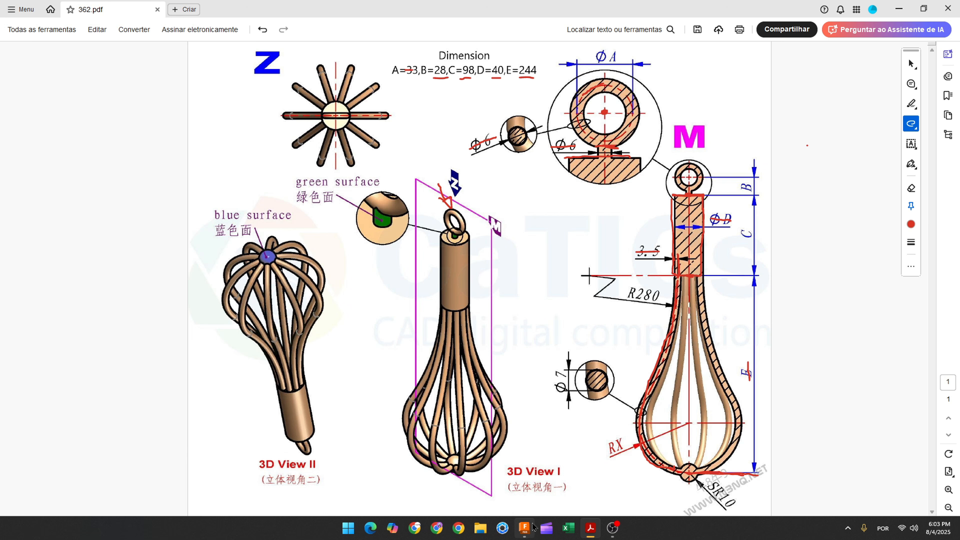
click(526, 528)
Step: Draw a horizontal construction line rightward from the lower end of the 244 mm centreline, and move the 244 mm dimension closer to the centreline
click(69, 43)
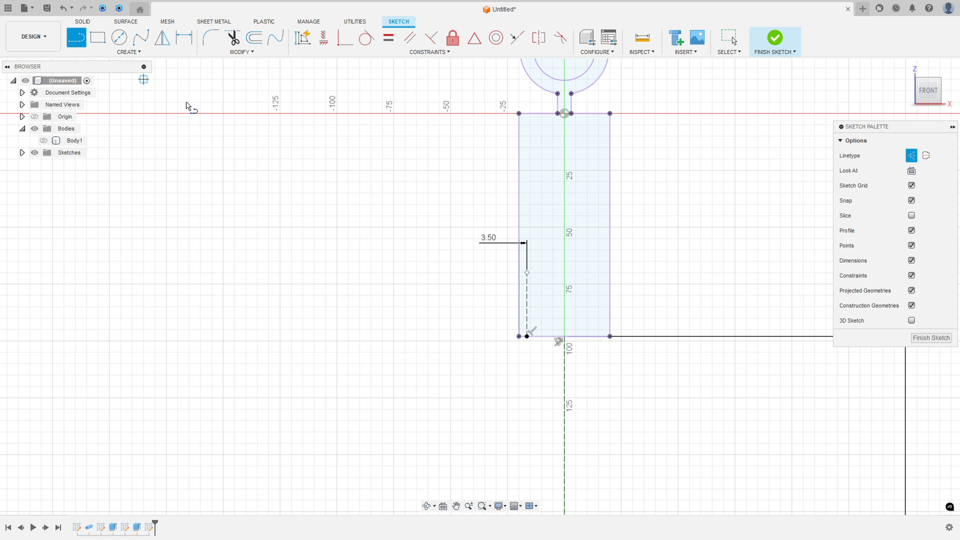
scroll(567, 427, down, 2)
mouse_move(567, 427)
middle_down()
mouse_move(493, 186)
mouse_move(493, 140)
middle_up()
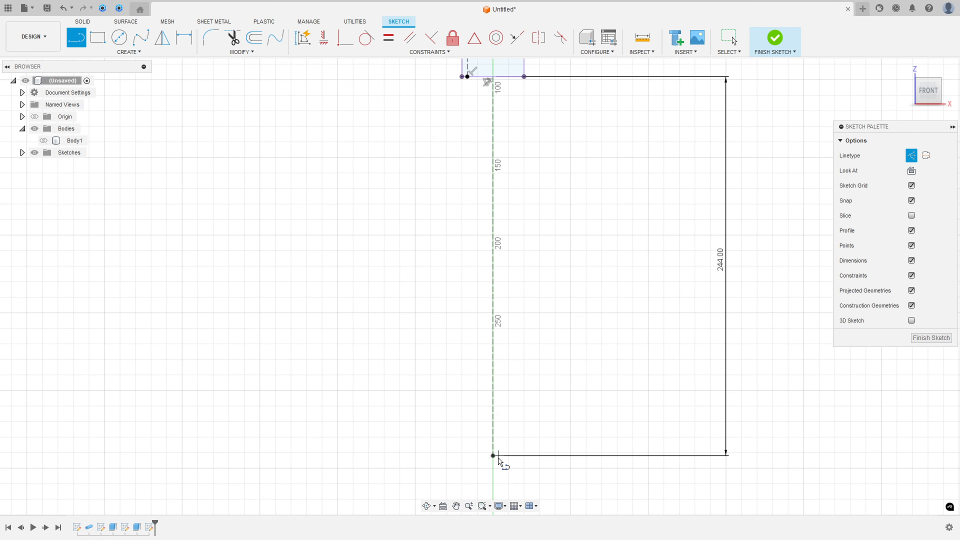
click(493, 455)
click(586, 456)
key(Escape)
drag(718, 261, 546, 276)
scroll(567, 379, down, 2)
middle_drag(567, 378, 600, 375)
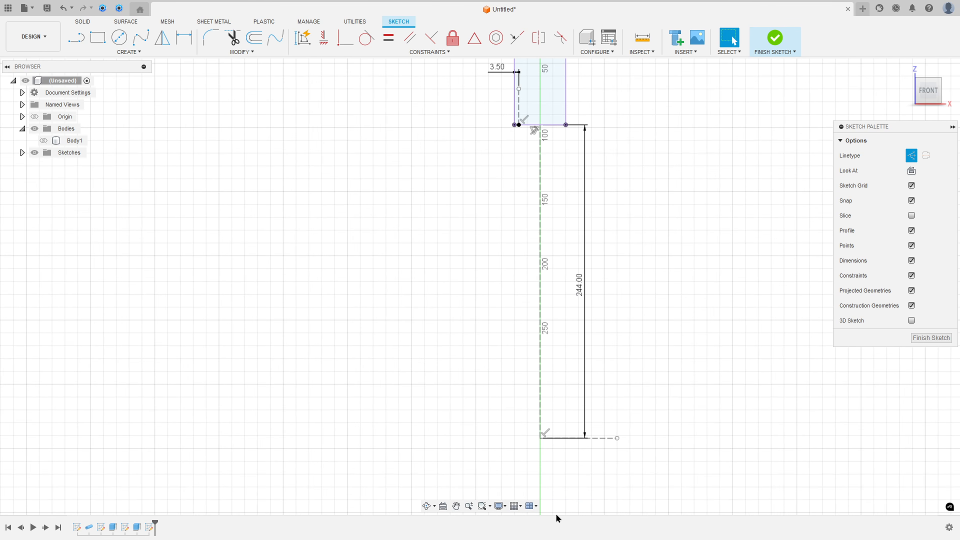
Step: Switch to the whisk drawing in Acrobat, mark the R280 dimension and trace the upper and lower wire arcs, and return to Fusion
key(alt+Tab)
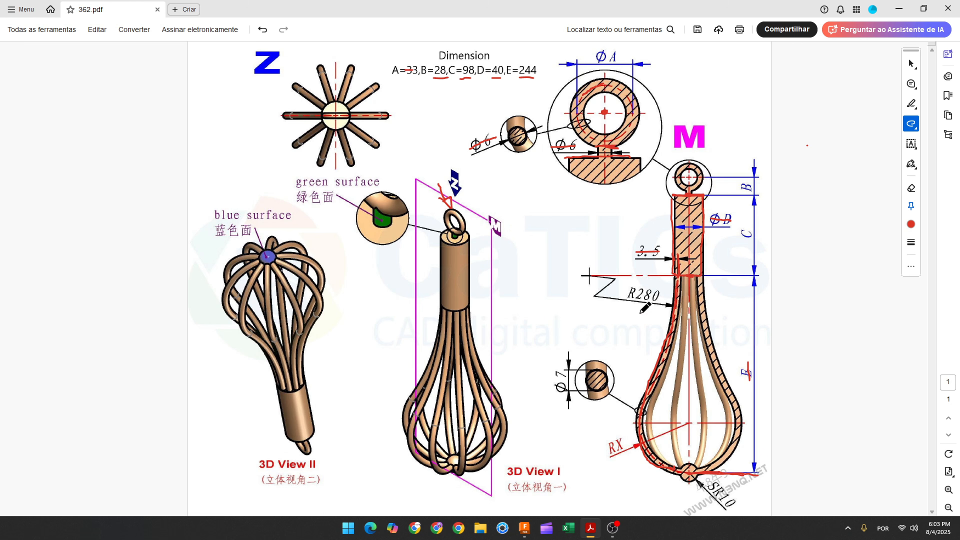
drag(674, 310, 647, 378)
mouse_move(640, 424)
mouse_down()
mouse_move(646, 459)
mouse_move(689, 474)
mouse_up()
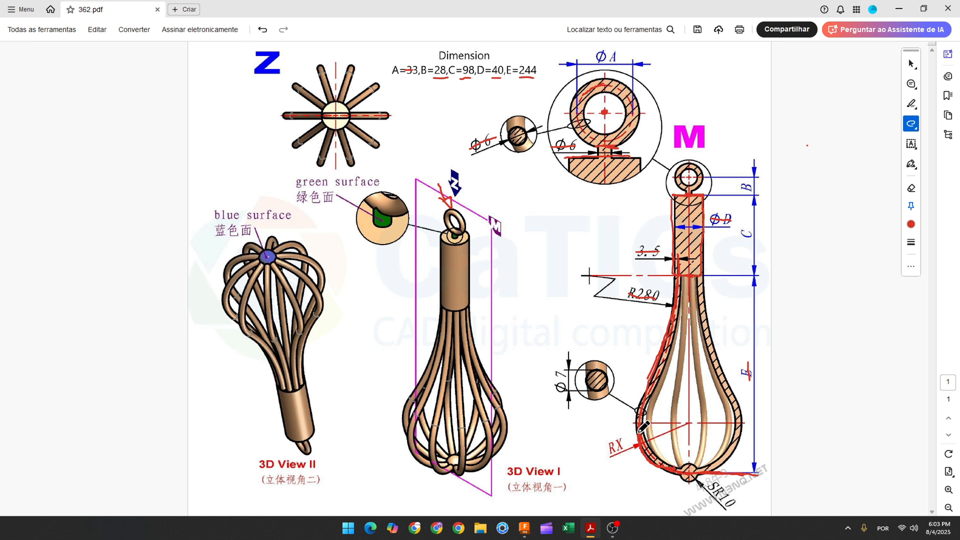
mouse_move(639, 435)
mouse_down()
mouse_move(648, 458)
mouse_move(689, 474)
mouse_move(641, 437)
mouse_up()
drag(635, 383, 650, 393)
click(525, 527)
Step: Draw a non-construction three-point arc from the short construction line's lower end, curving down and outward to the left
click(130, 53)
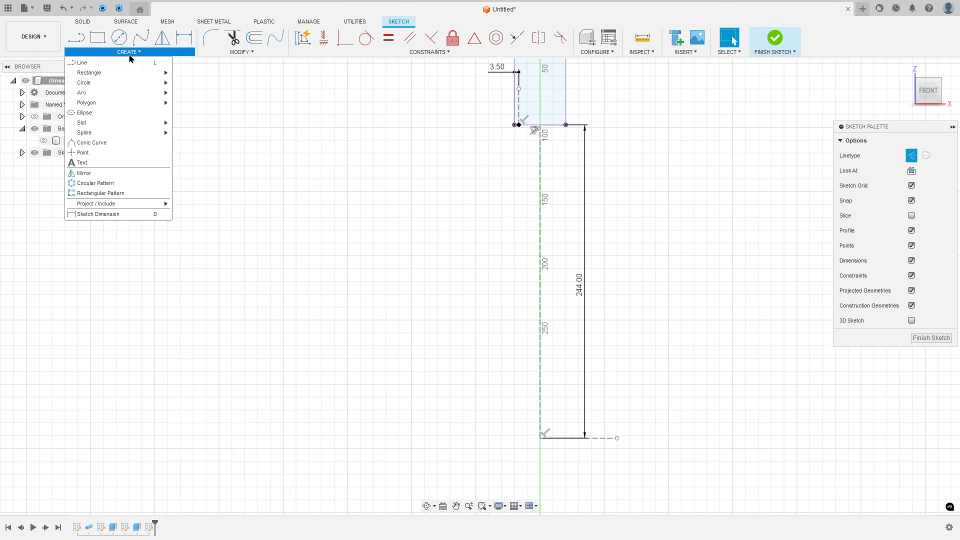
mouse_move(131, 97)
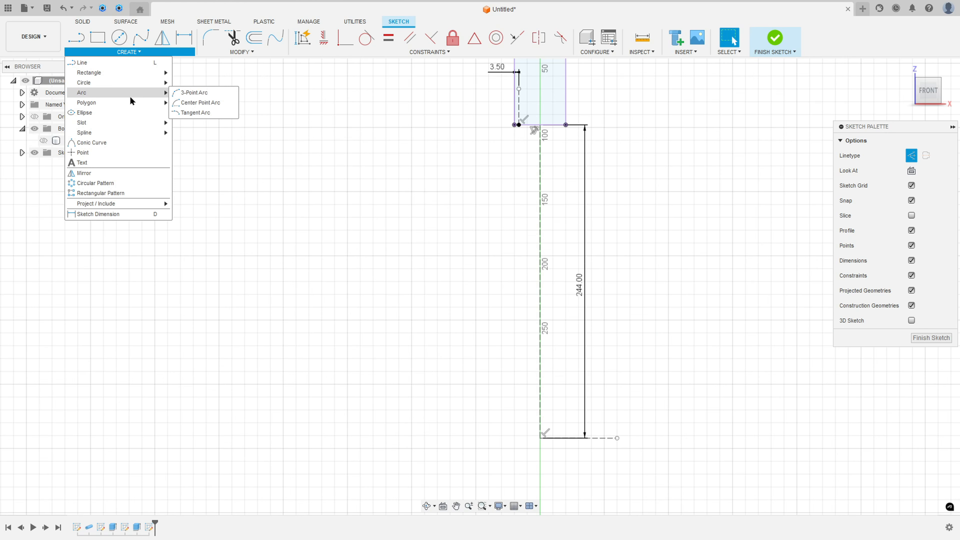
click(193, 92)
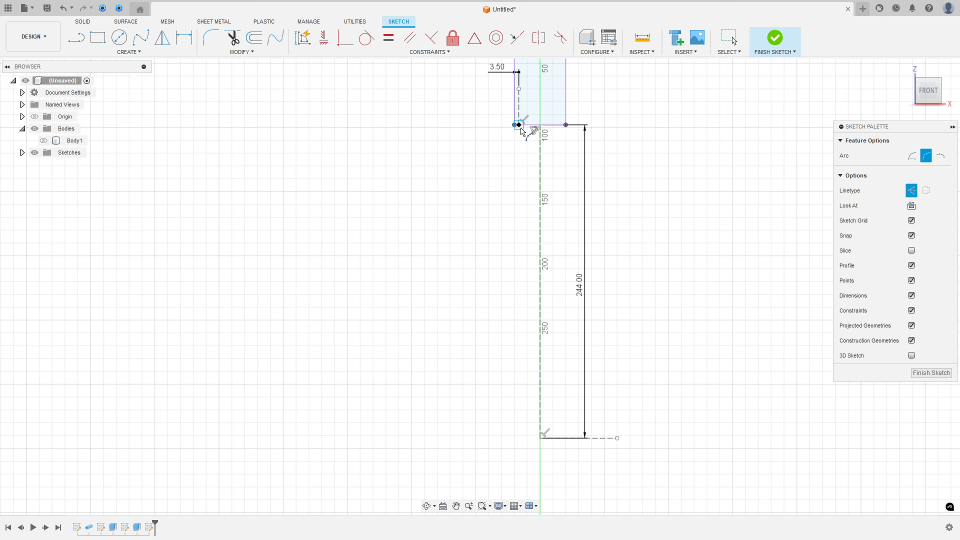
click(519, 126)
click(448, 263)
click(911, 192)
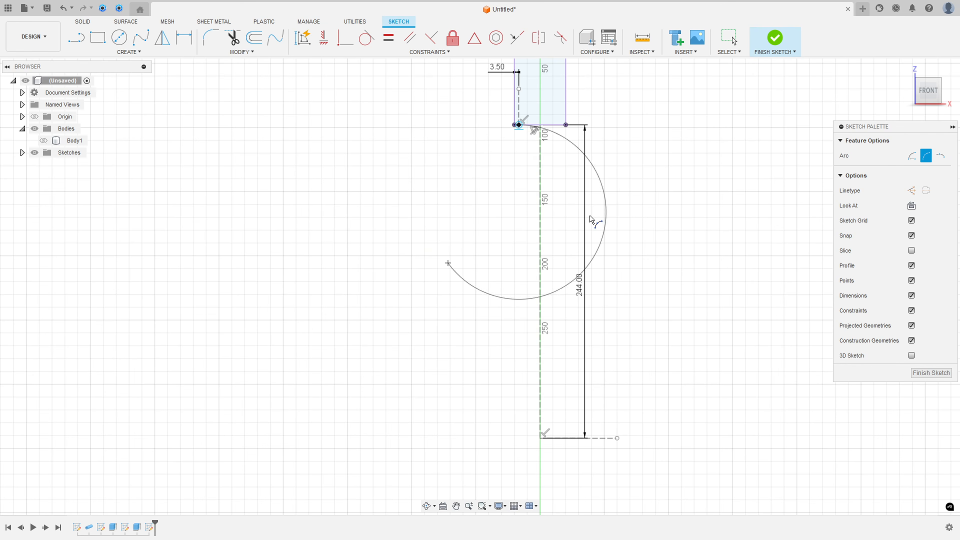
click(472, 227)
Step: Draw a second three-point arc from the first arc's end to the centreline's lower end, and make the two arcs tangent
click(449, 263)
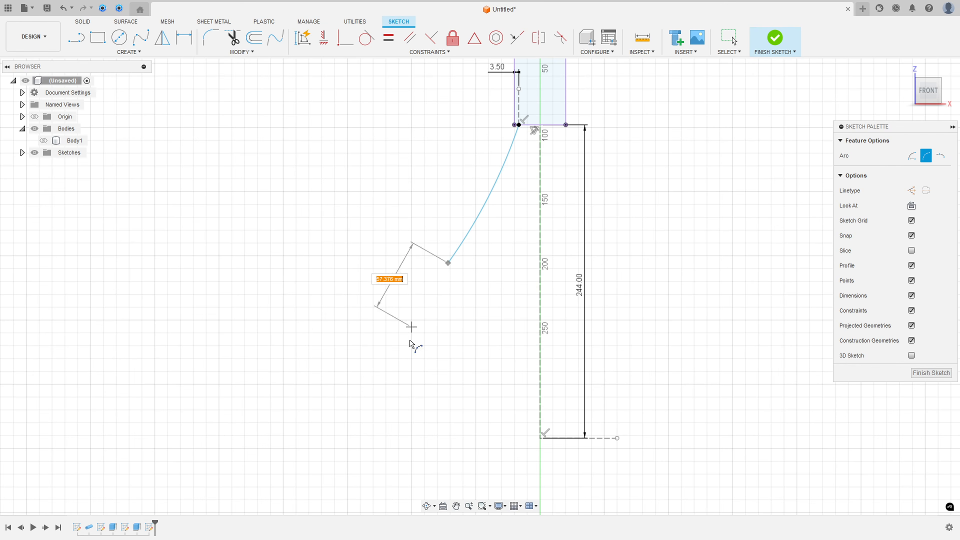
click(540, 439)
click(503, 432)
key(Escape)
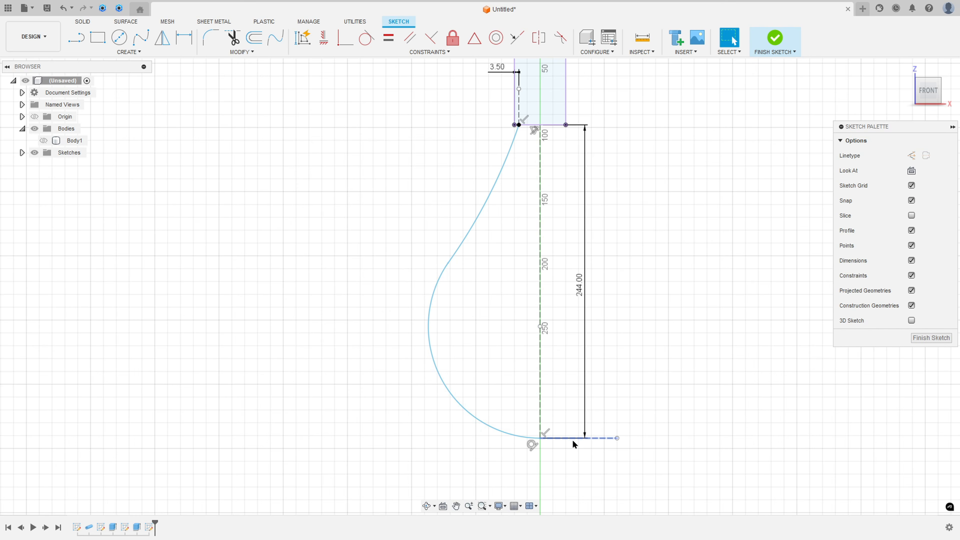
click(366, 37)
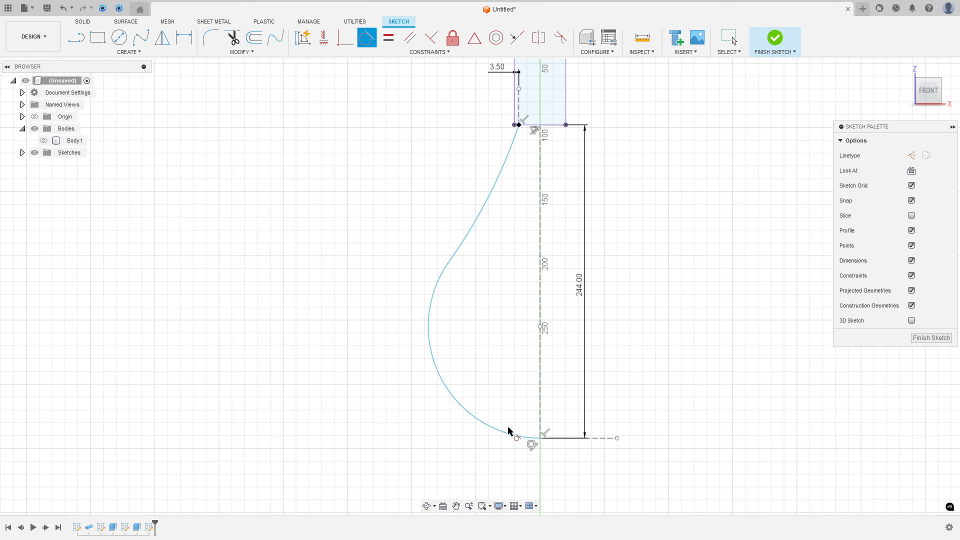
click(436, 288)
click(462, 248)
Step: Mark R280 again on the whisk drawing in Acrobat, return to Fusion, and set the upper arc's radius to 280 mm
click(184, 41)
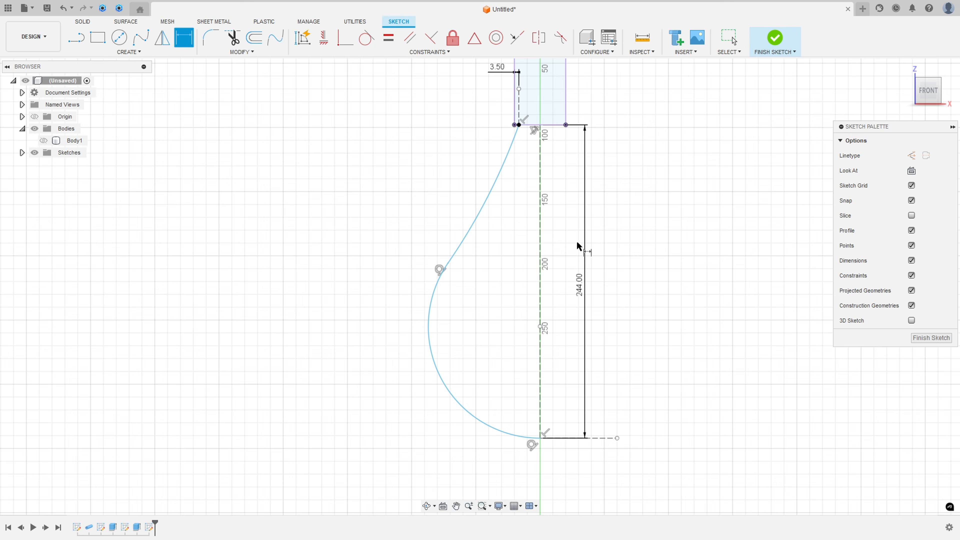
key(alt+Tab)
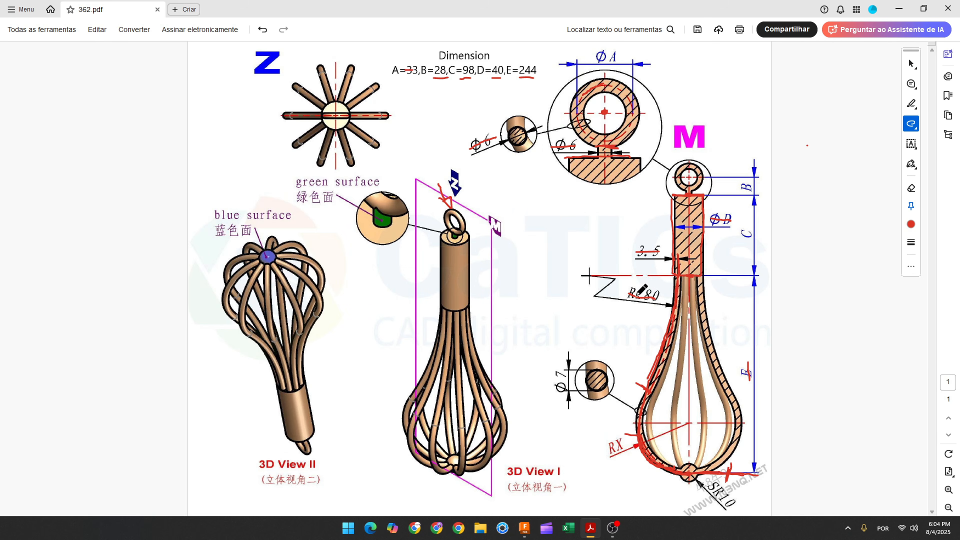
drag(638, 293, 657, 296)
key(alt+Tab)
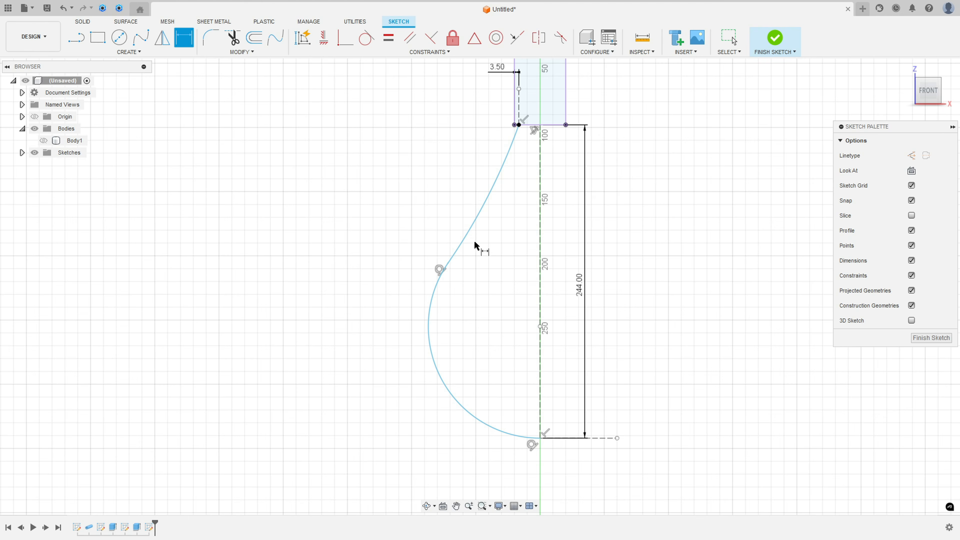
click(491, 190)
click(472, 182)
text(280)
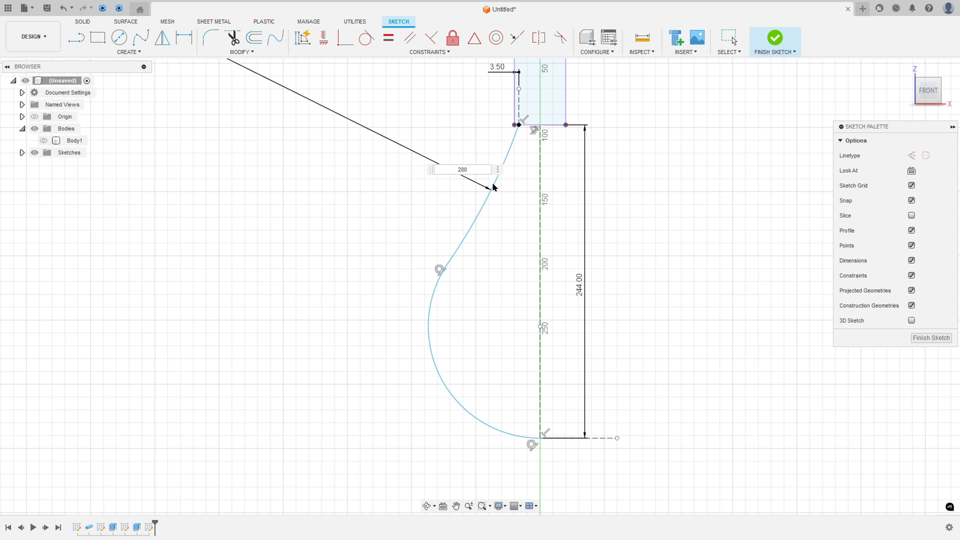
key(Return)
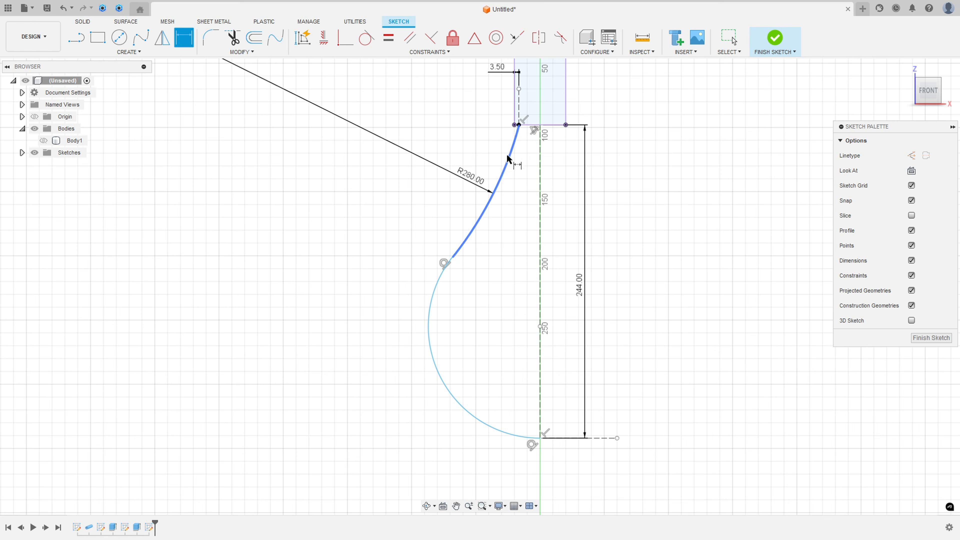
Step: Make the upper arc tangent to the short vertical construction line inside the handle and finish the sketch
click(366, 43)
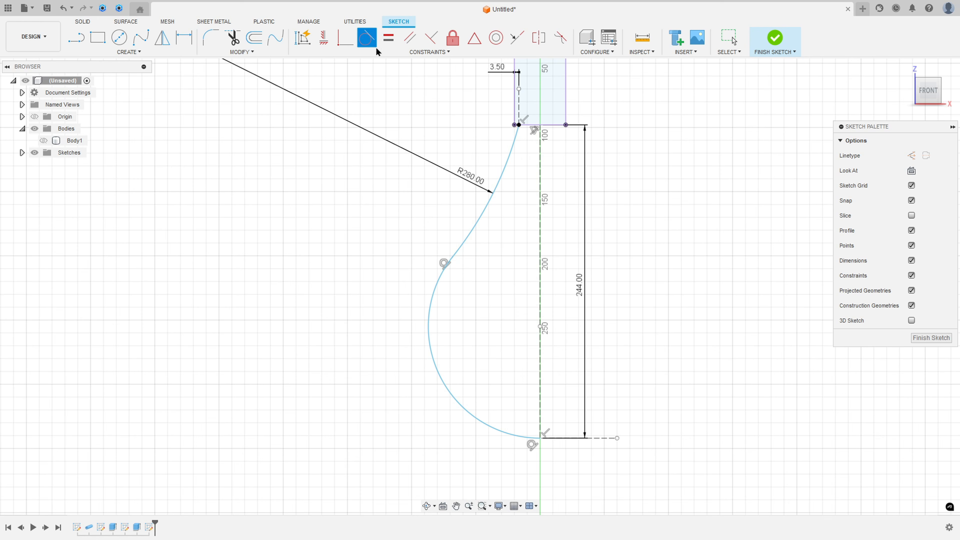
click(511, 155)
click(520, 114)
scroll(613, 296, down, 3)
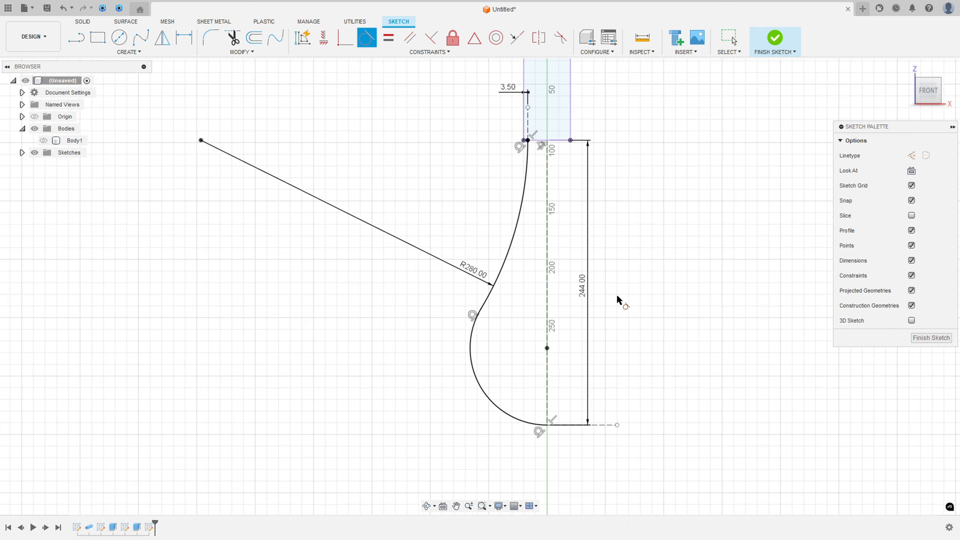
middle_drag(604, 243, 569, 237)
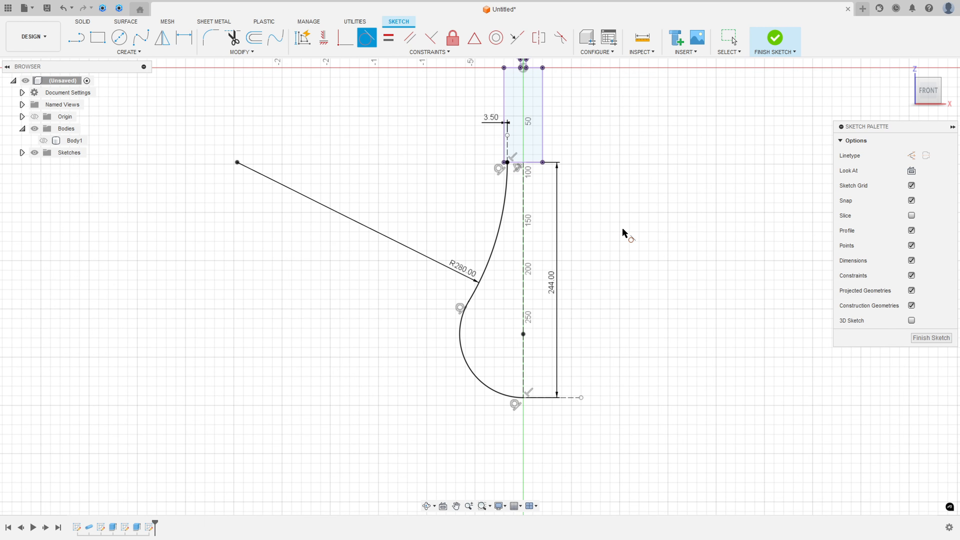
click(774, 37)
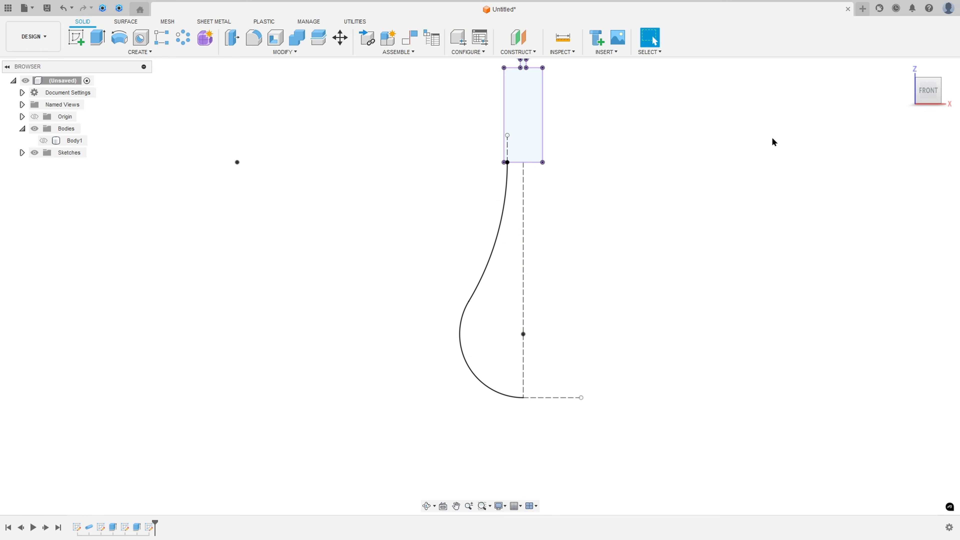
Step: Switch to the whisk drawing in Acrobat, mark the wire section and its Ø7 dimension, and return to Fusion
key(alt+Tab)
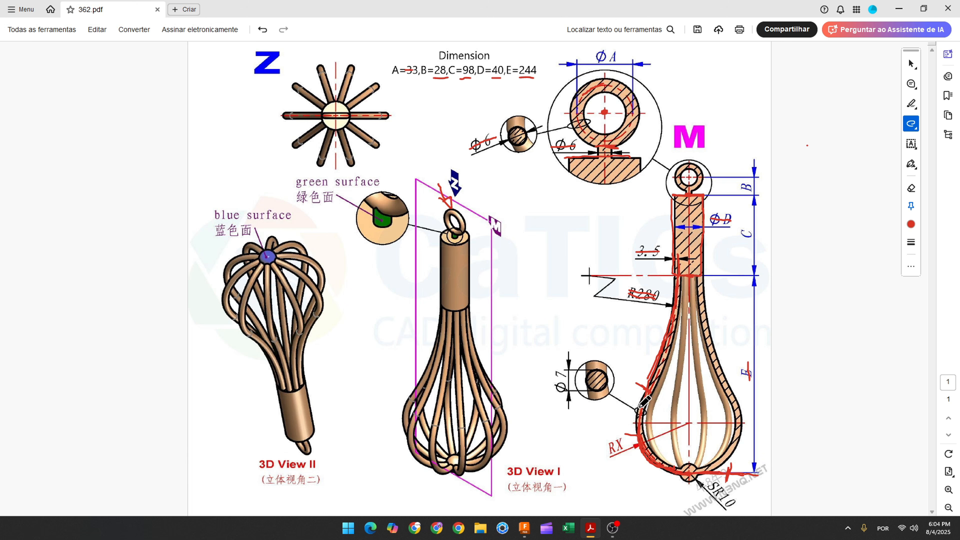
drag(638, 406, 643, 419)
drag(556, 366, 563, 400)
click(524, 528)
Step: Create a circular 7 mm pipe along the wire profile, with the handle body shown and the pipe joined to it
click(140, 53)
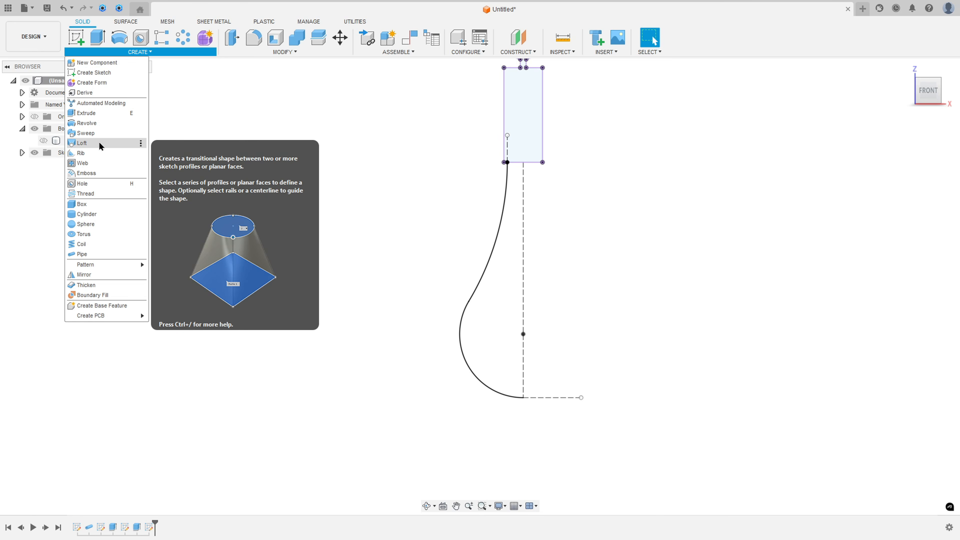
click(93, 254)
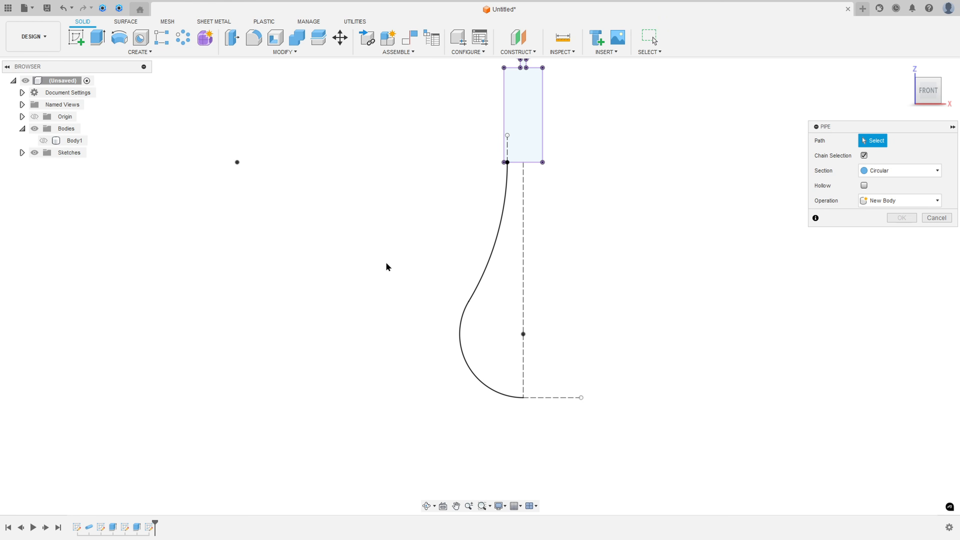
click(497, 245)
click(889, 201)
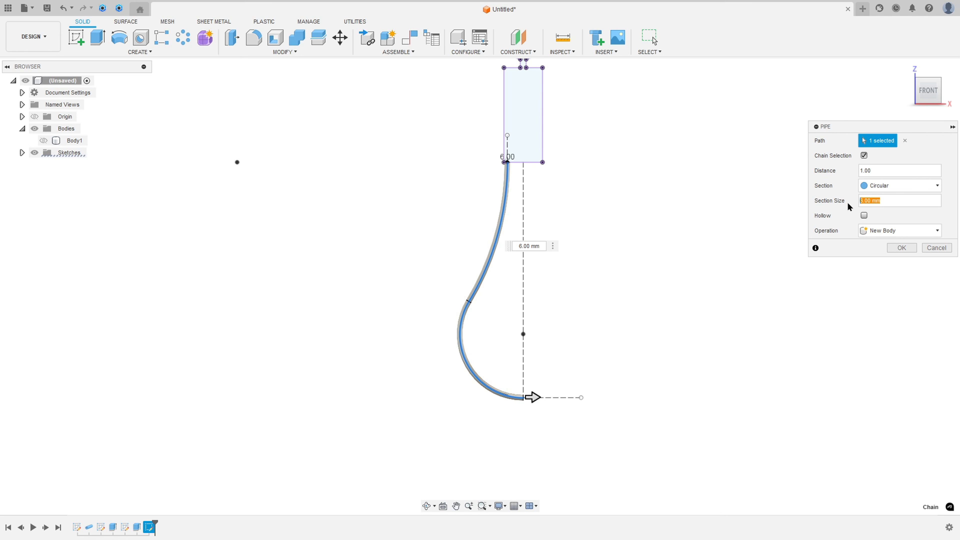
text(7)
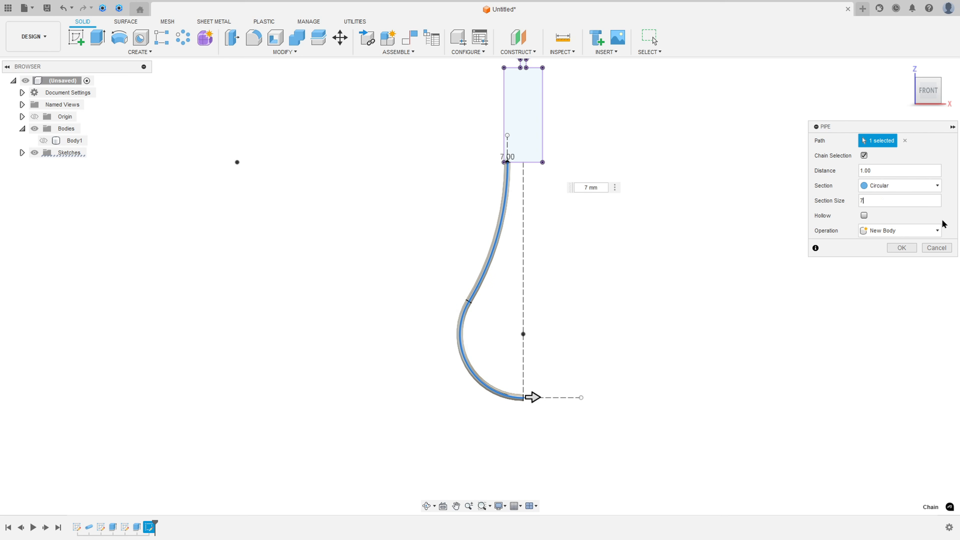
click(44, 140)
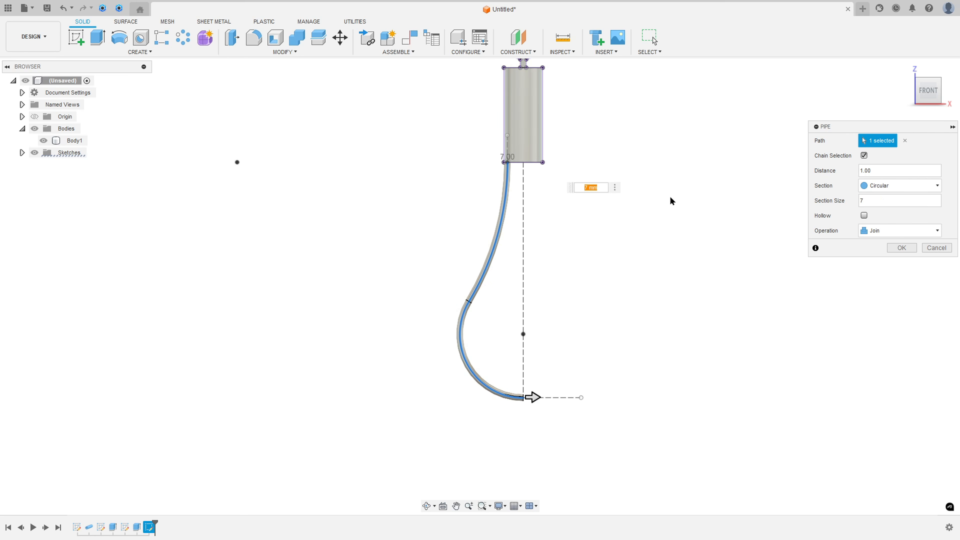
click(901, 247)
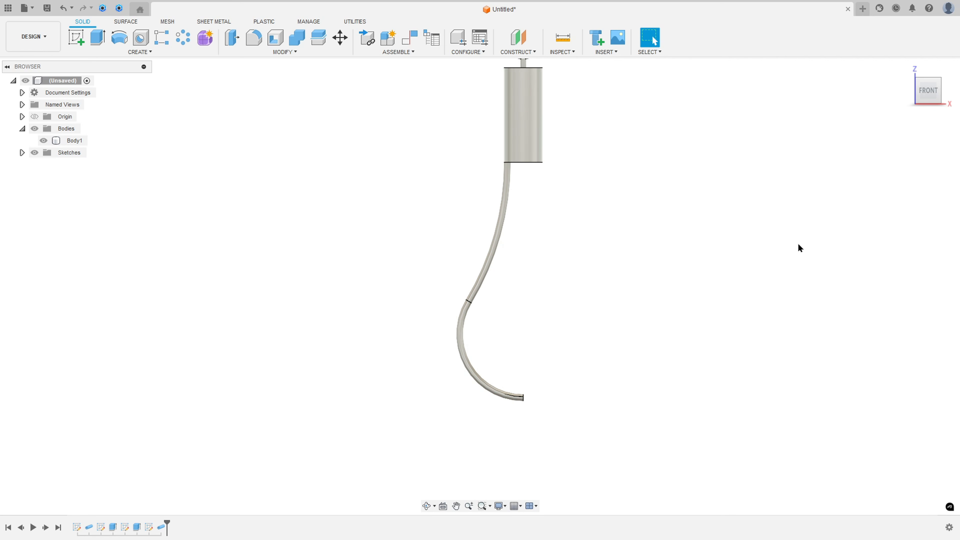
shift+middle_drag(601, 206, 559, 162)
scroll(558, 167, up, 5)
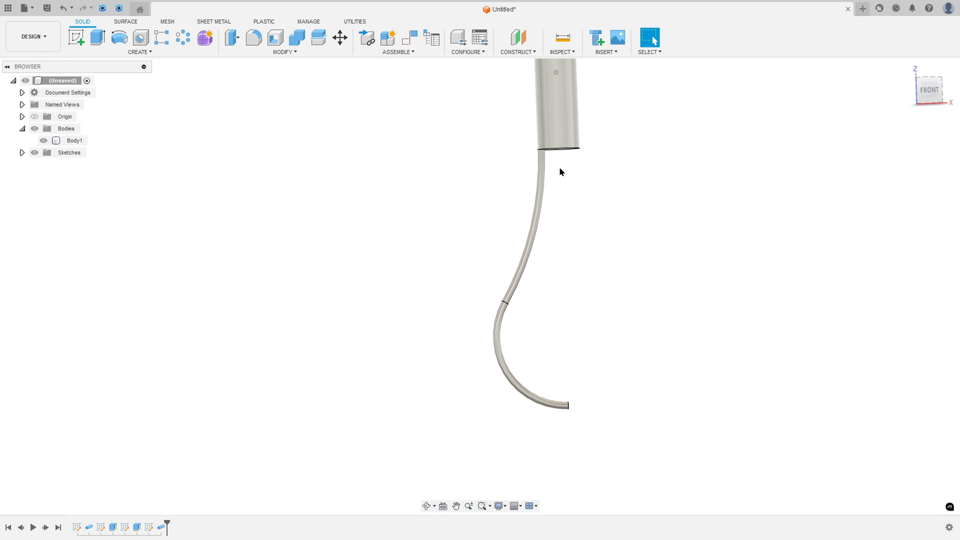
Step: Review the model with its first wire, switch to the whisk drawing in Acrobat, mark the wires in 3D View II, and return to Fusion
scroll(563, 166, up, 5)
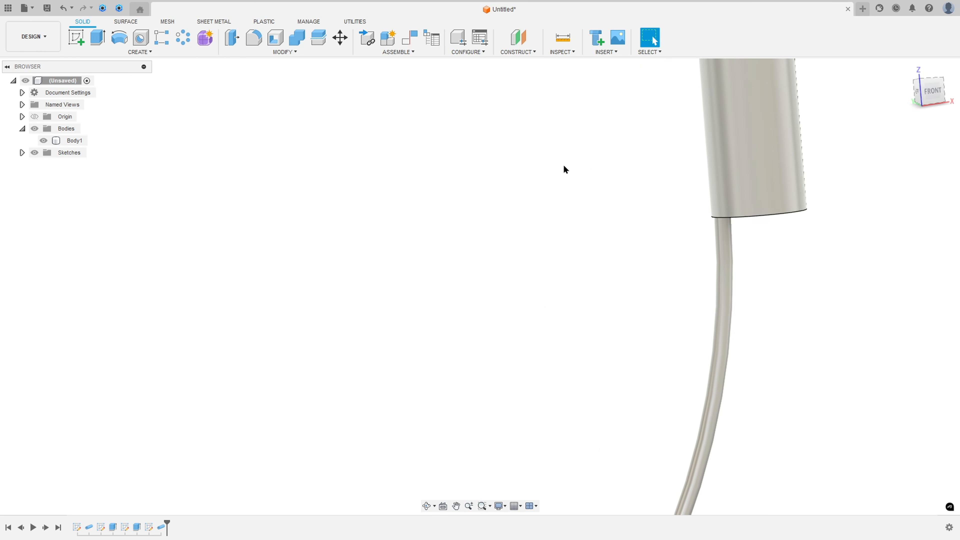
scroll(565, 164, down, 10)
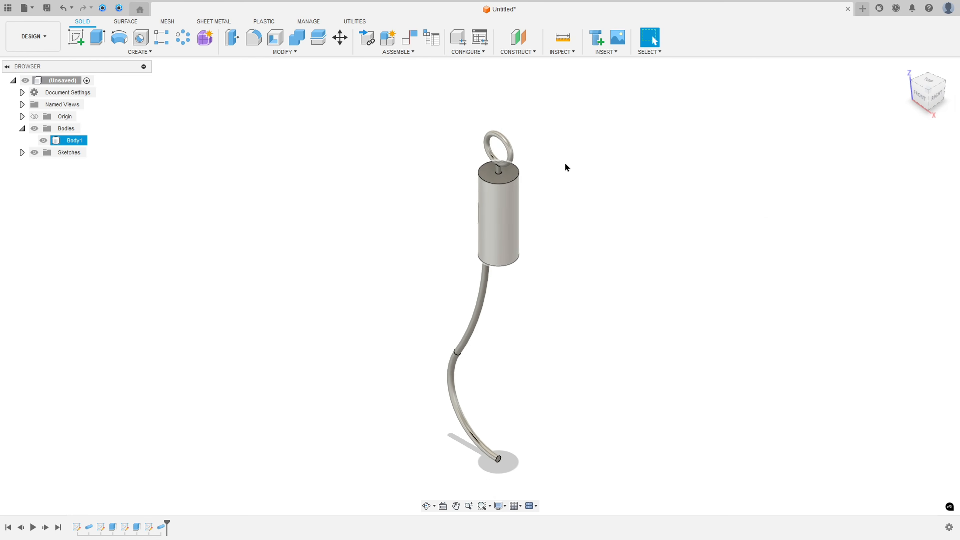
scroll(566, 163, down, 2)
click(566, 164)
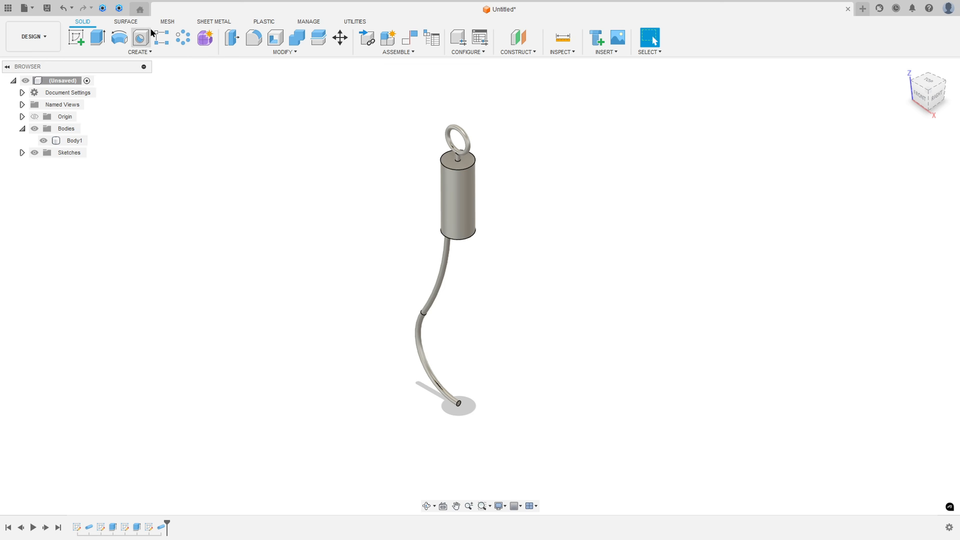
key(alt+Tab)
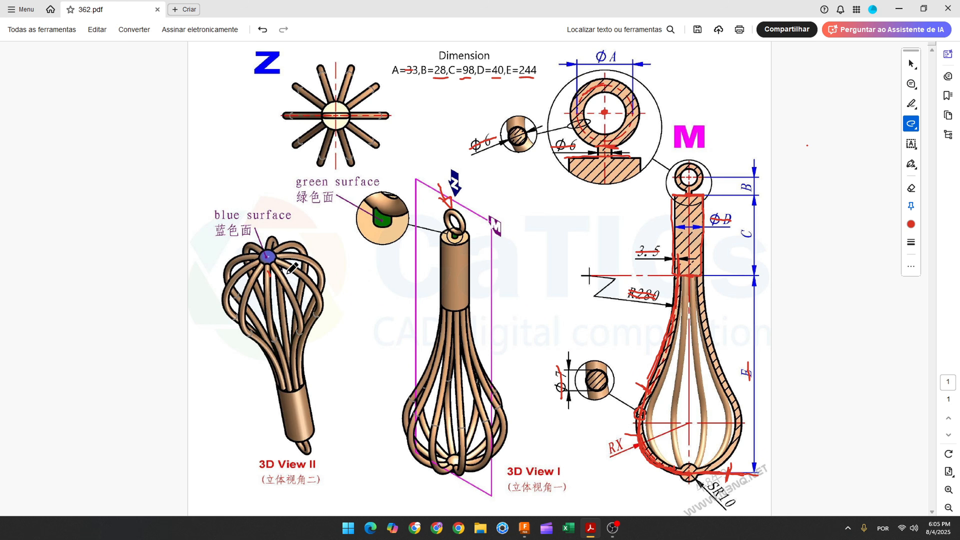
mouse_move(278, 256)
mouse_down()
mouse_move(297, 256)
mouse_move(314, 273)
mouse_move(285, 247)
mouse_move(297, 248)
mouse_up()
click(523, 527)
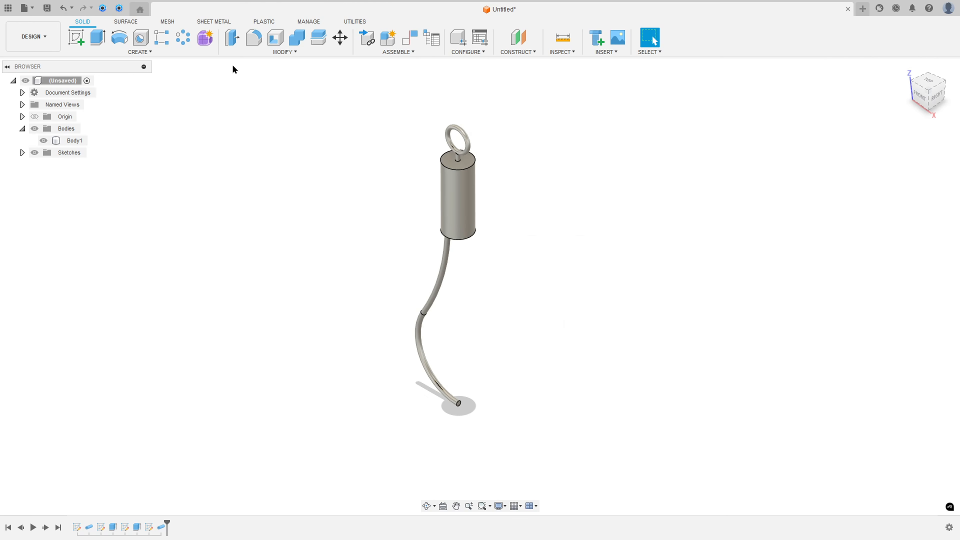
Step: Create a circular pattern of the wire pipe feature around the handle's axis, with full distribution and a quantity of 10
click(187, 41)
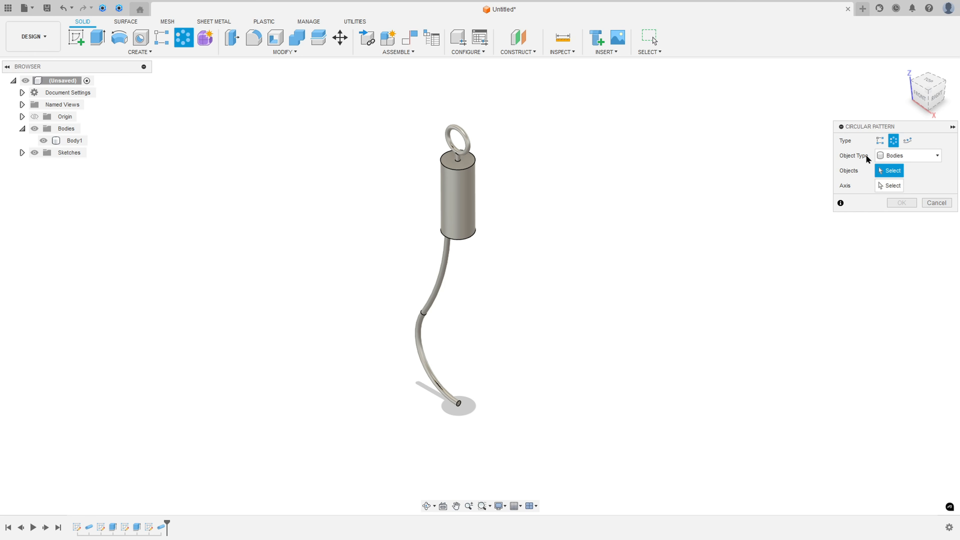
click(886, 156)
click(898, 186)
click(440, 284)
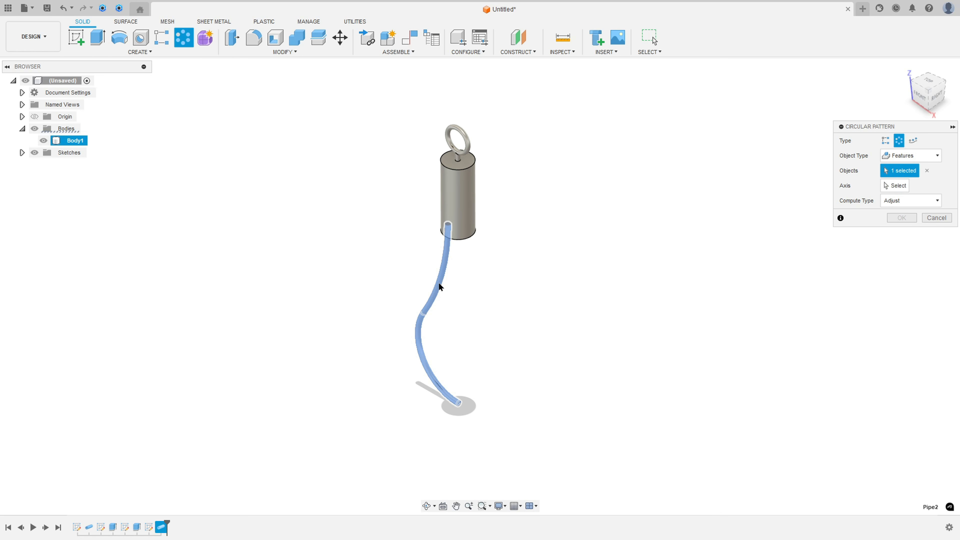
click(896, 186)
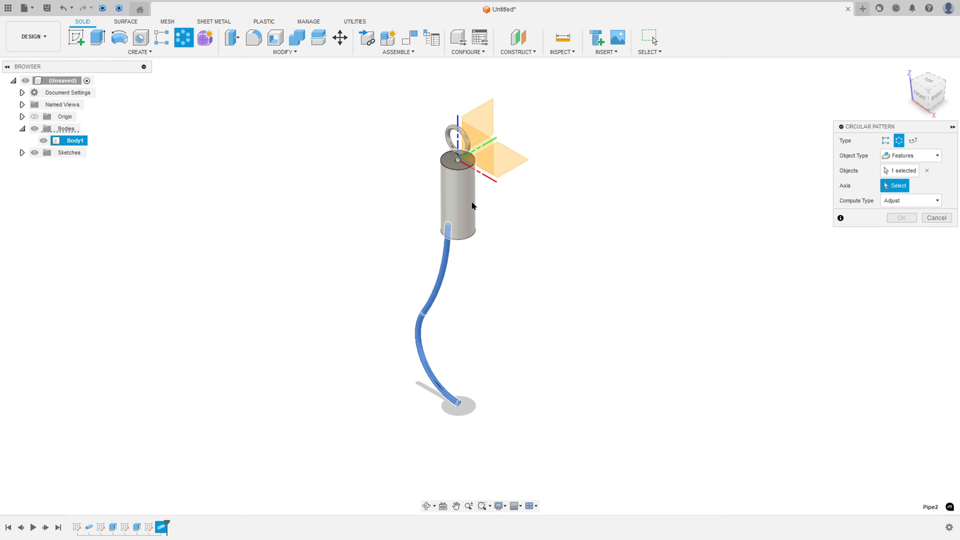
click(472, 205)
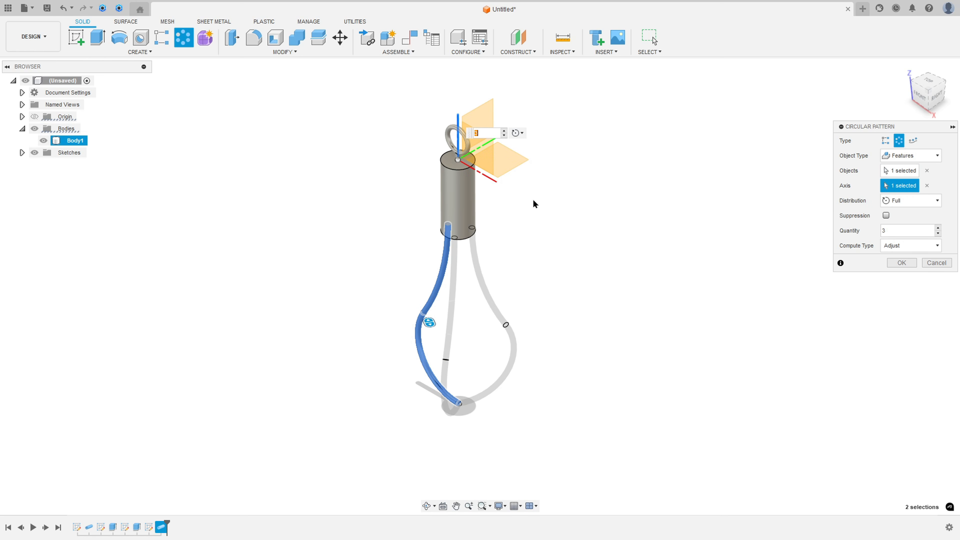
click(896, 230)
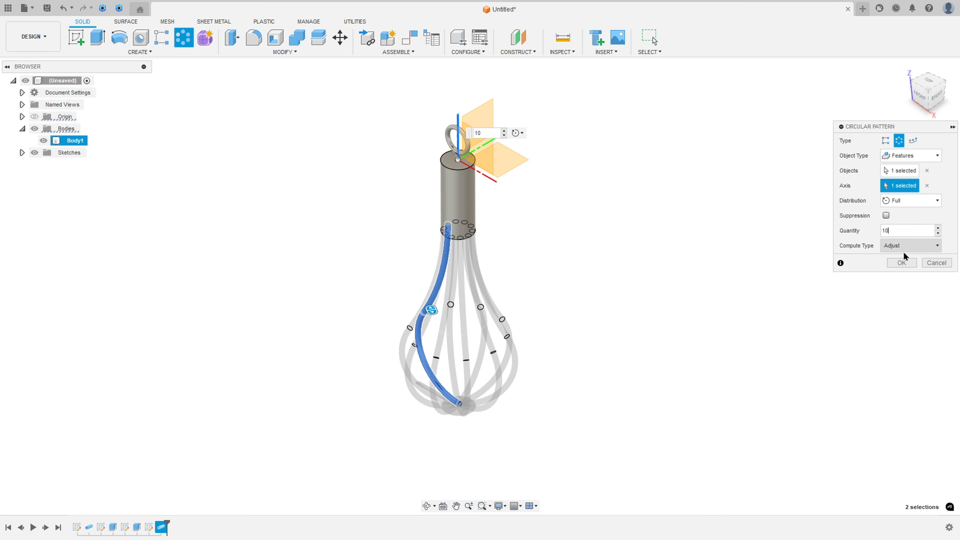
click(902, 262)
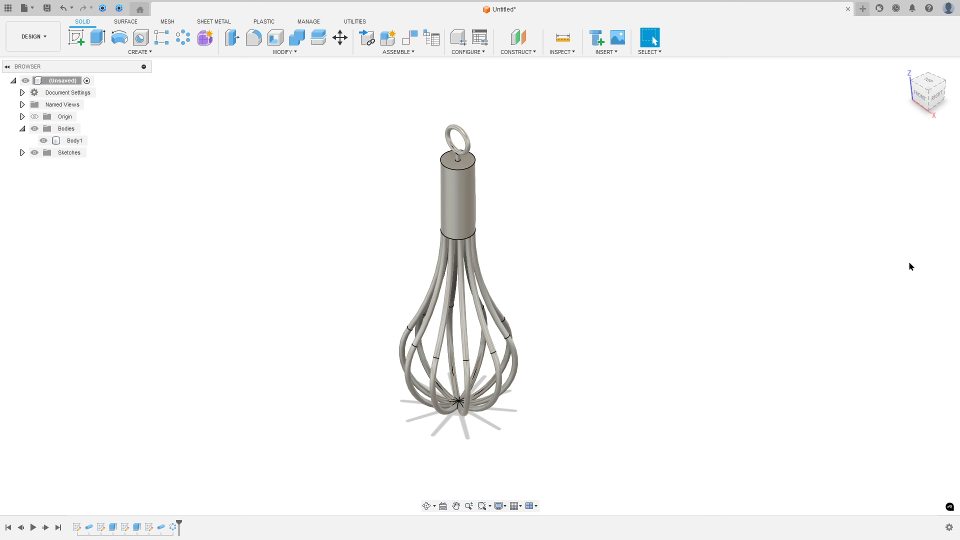
Step: Inspect the patterned whisk, switch to the drawing in Acrobat, mark the SR10 dimension of the end sphere, and return to Fusion
mouse_move(612, 257)
shift+middle_down()
mouse_move(602, 172)
mouse_move(598, 251)
shift+middle_up()
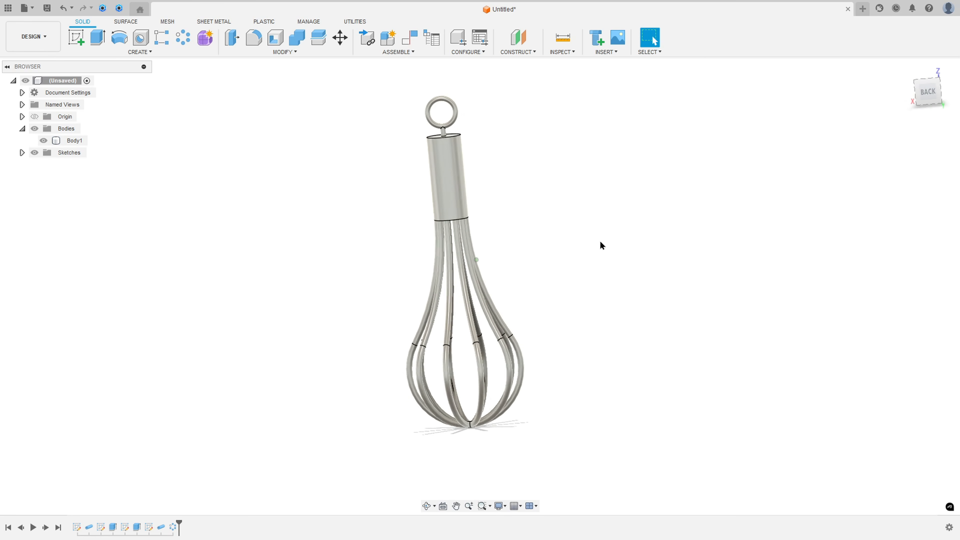
key(Home)
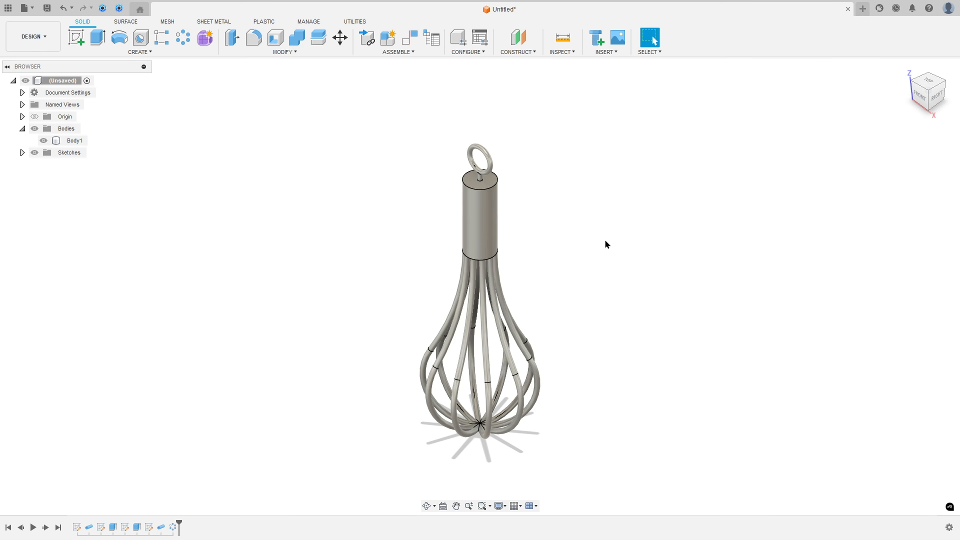
key(alt+Tab)
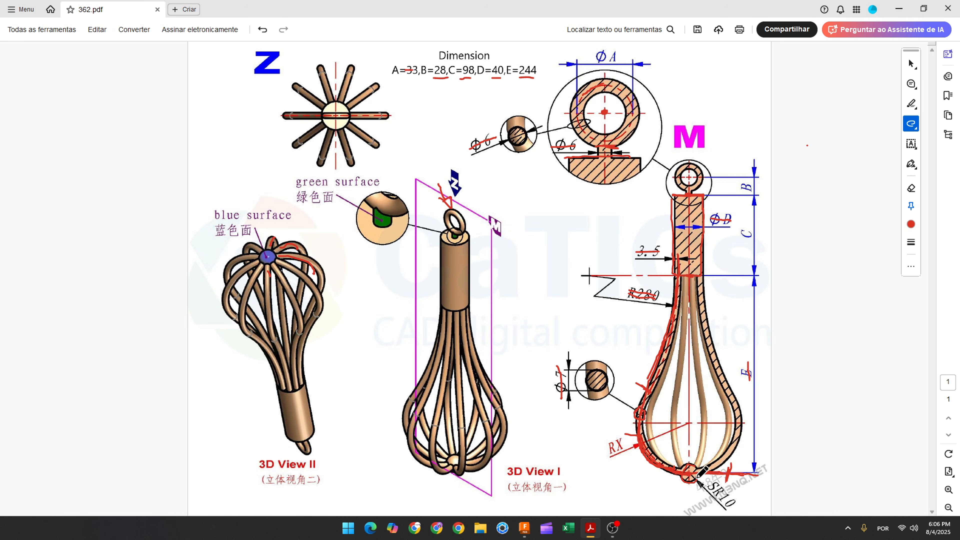
drag(709, 484, 731, 508)
click(524, 527)
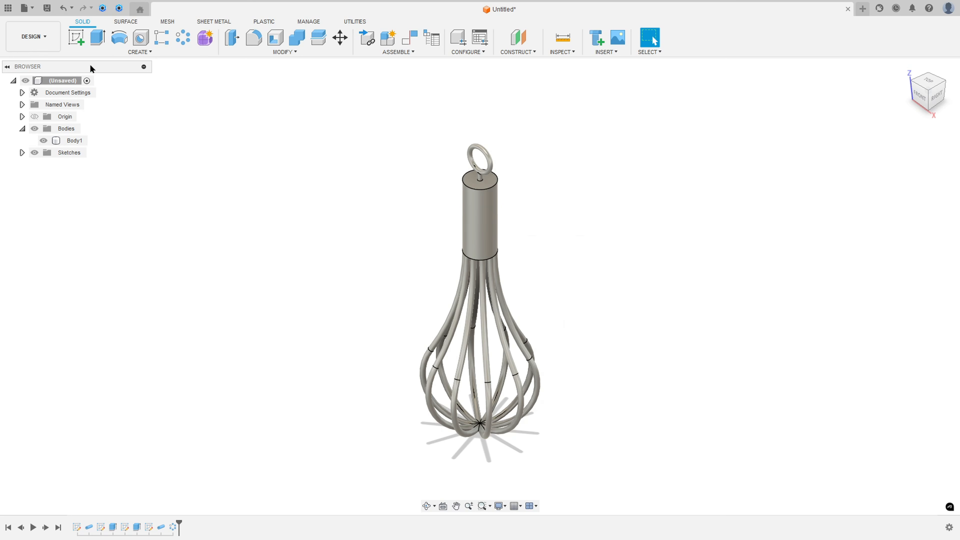
Step: Start a sketch on the front origin plane, show the wire profile in Sketch4, and hide Body1
click(76, 38)
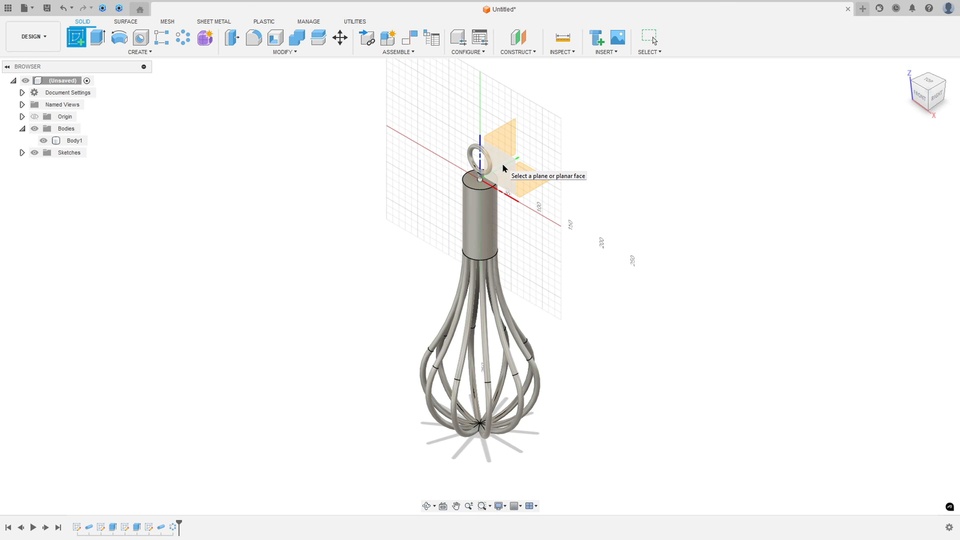
click(505, 168)
scroll(553, 122, up, 5)
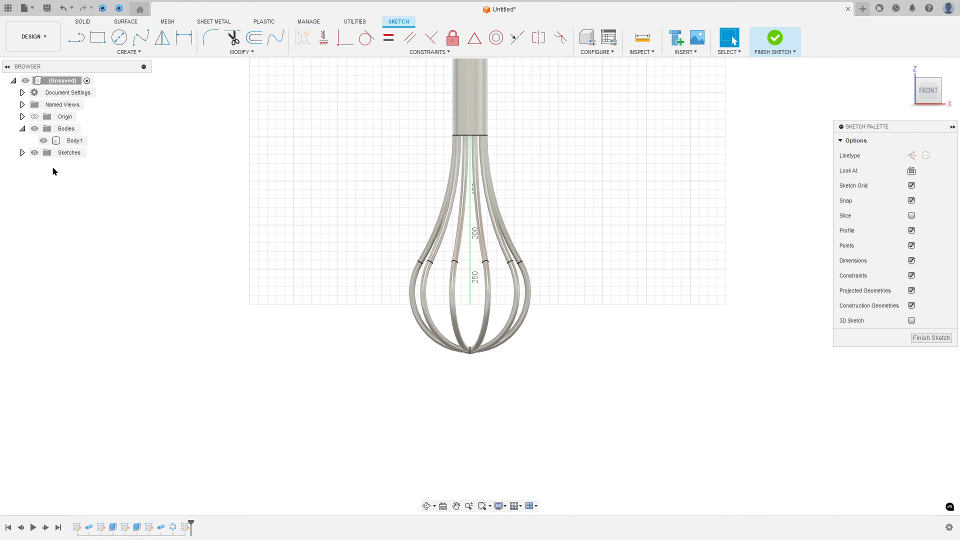
click(22, 153)
click(43, 200)
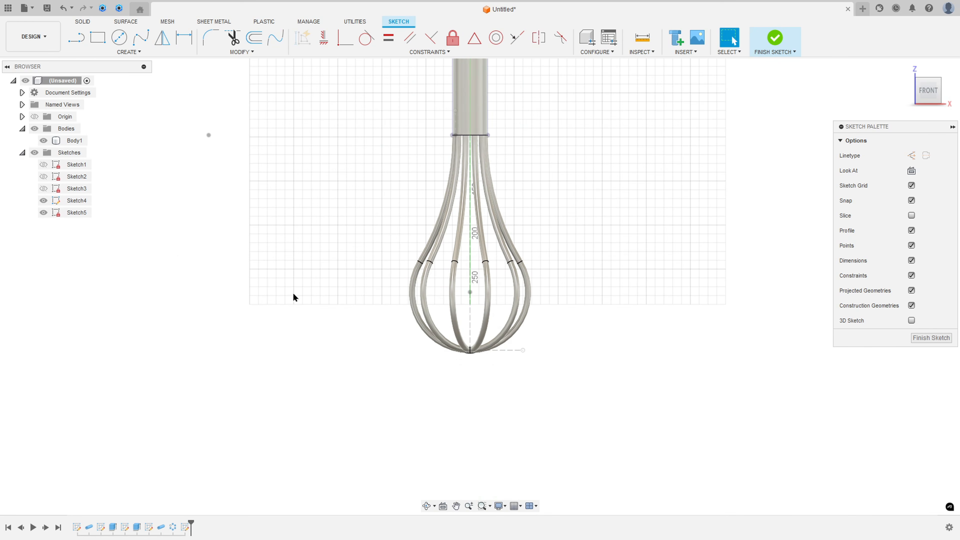
click(43, 140)
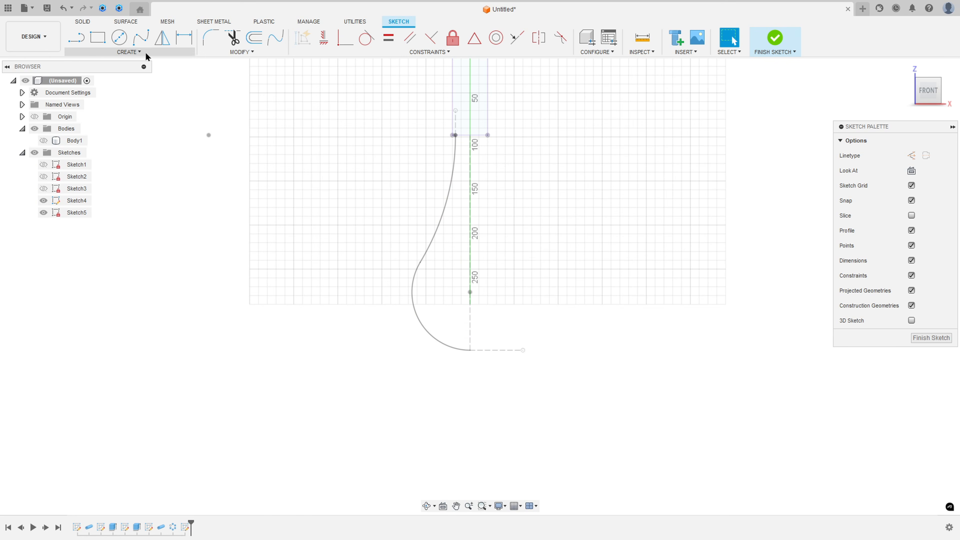
Step: Project the wire arc's lowest endpoint into the sketch, using the specified entities selection filter
click(146, 54)
mouse_move(115, 206)
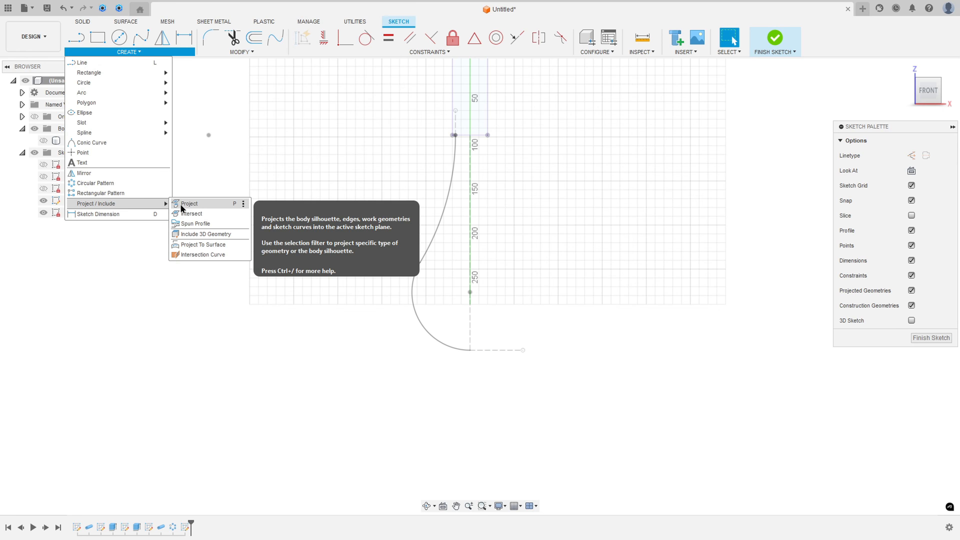
click(181, 207)
scroll(493, 369, up, 5)
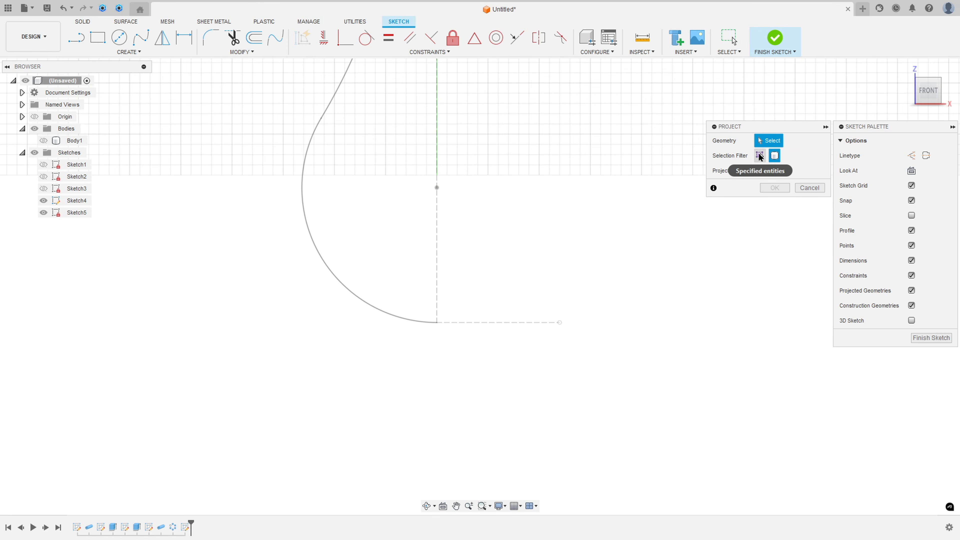
click(760, 155)
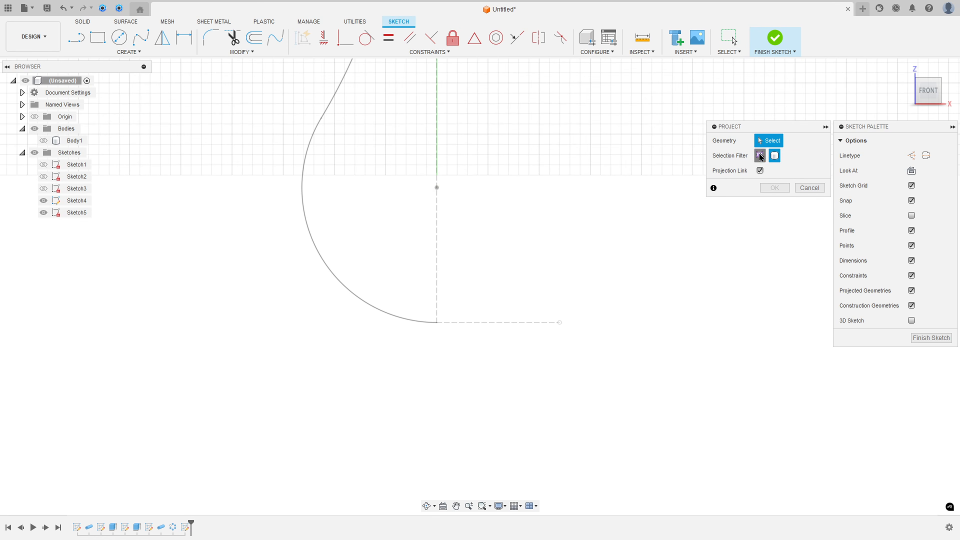
click(437, 323)
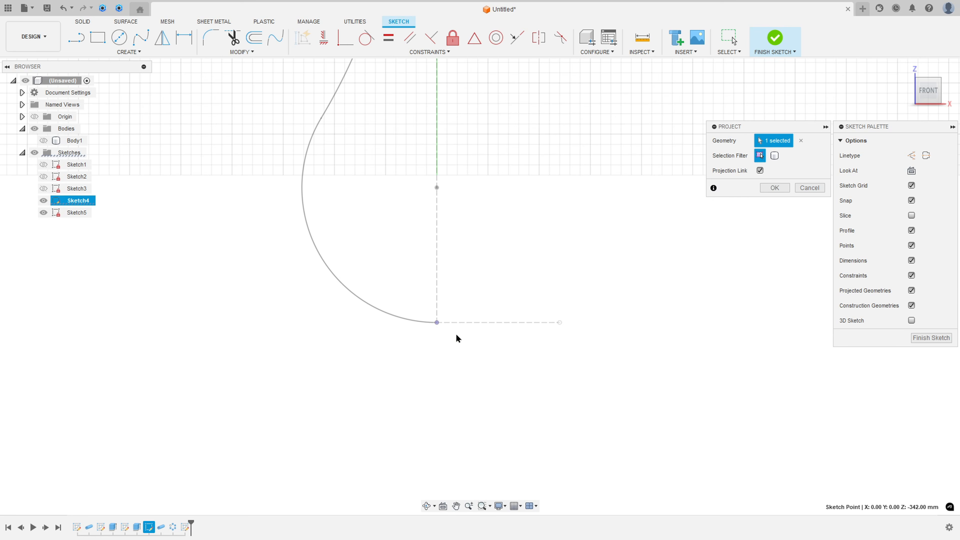
click(775, 188)
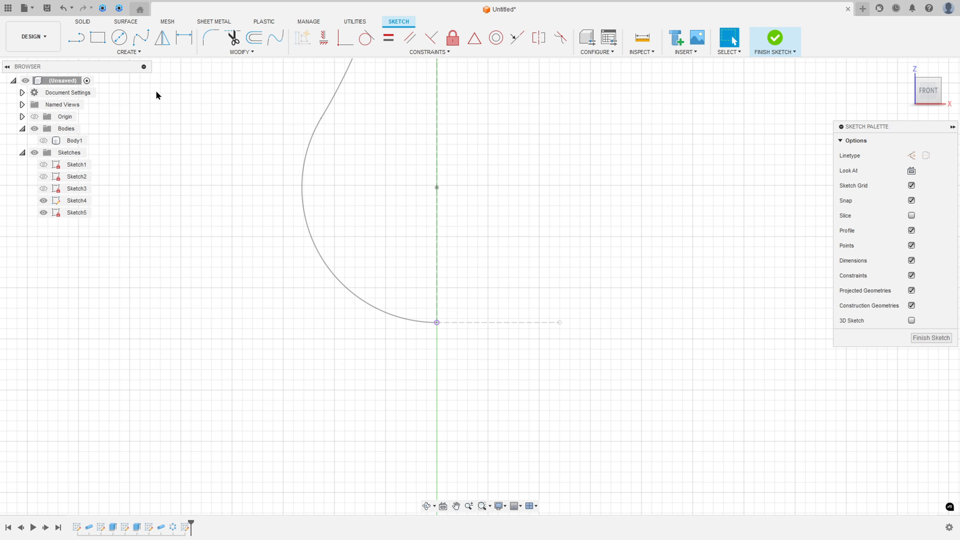
Step: Draw a 10 mm radius center point semicircle about the projected point, ending on the vertical axis, and place its dimension clear of the arc
click(142, 54)
mouse_move(132, 96)
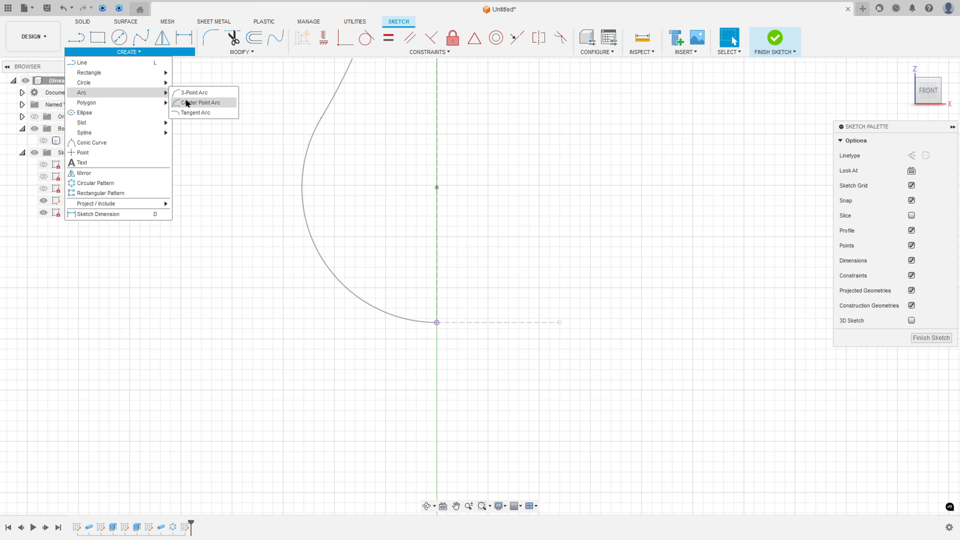
click(196, 107)
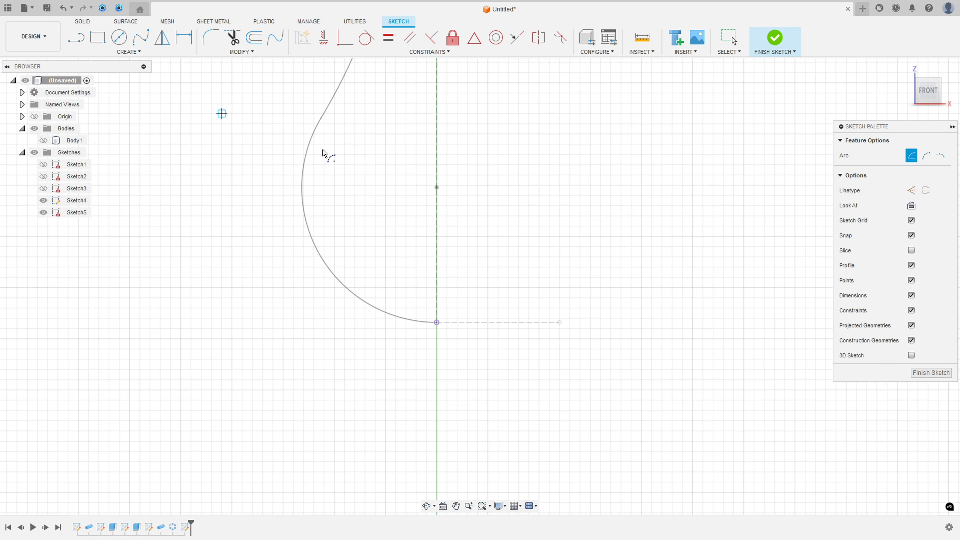
click(437, 323)
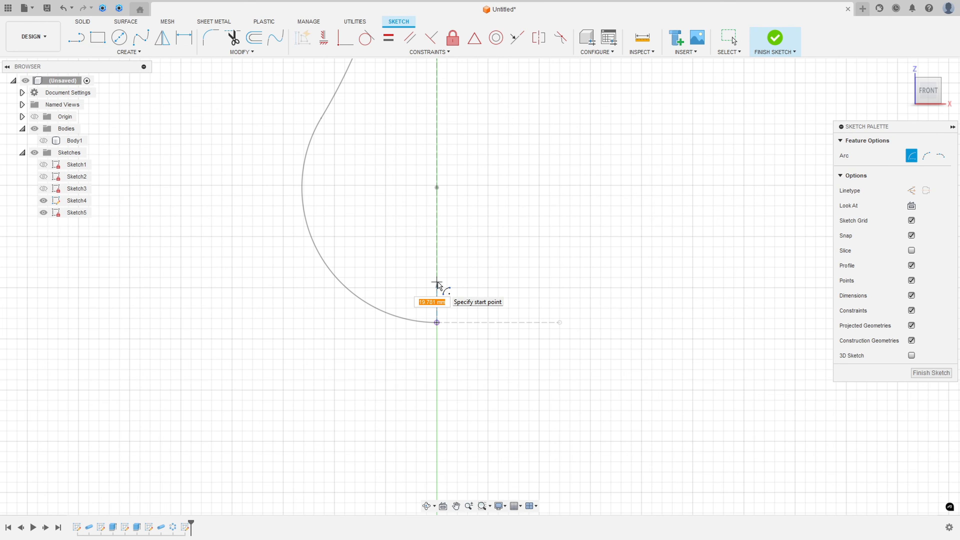
key(Tab)
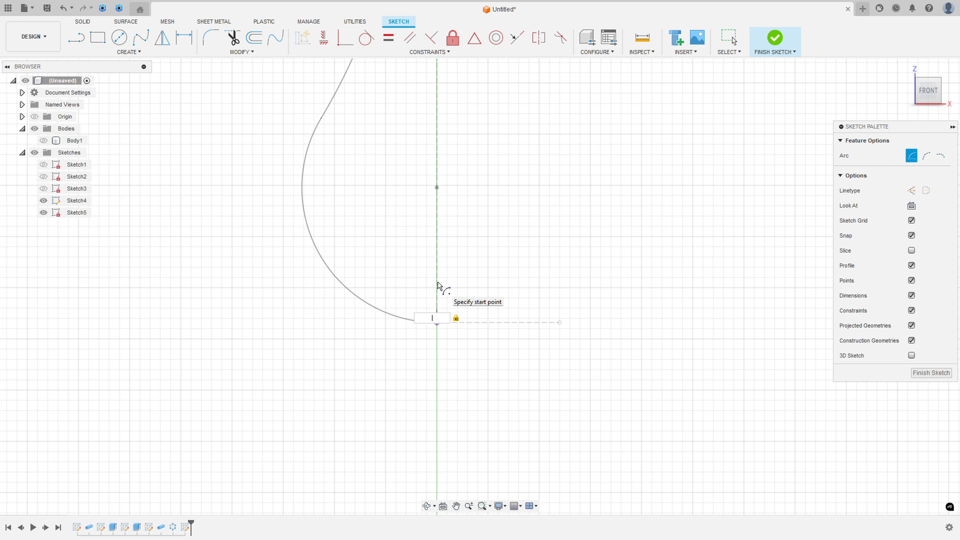
text(5)
text(0)
click(438, 285)
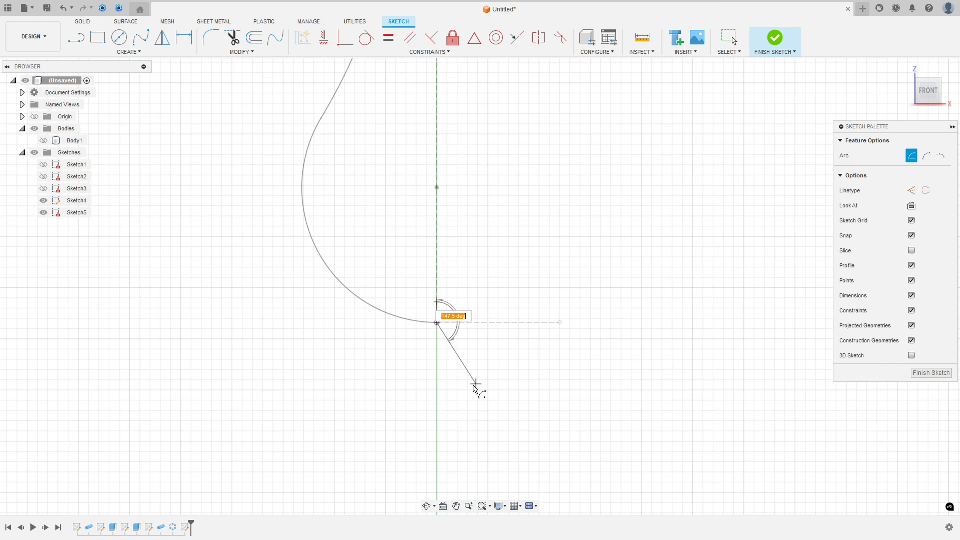
click(439, 391)
key(Escape)
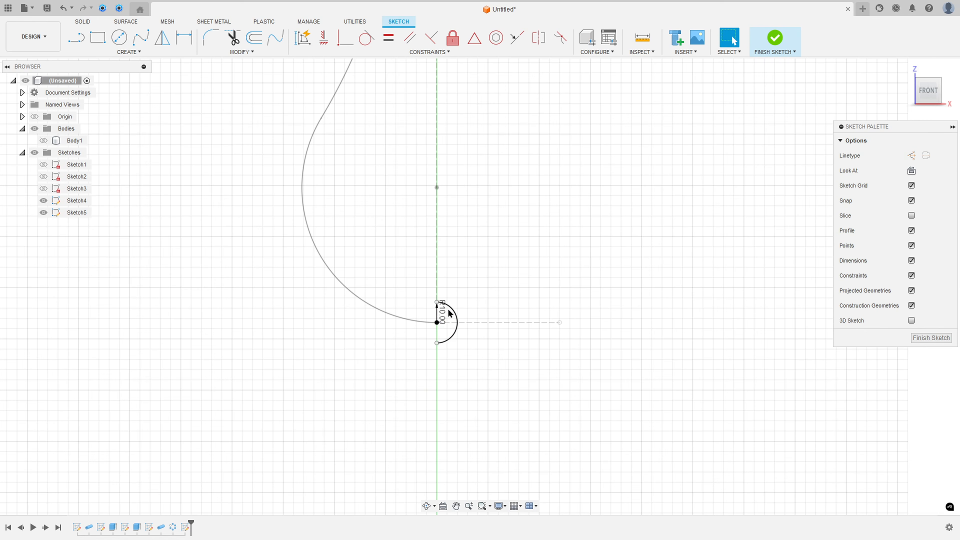
drag(441, 311, 497, 275)
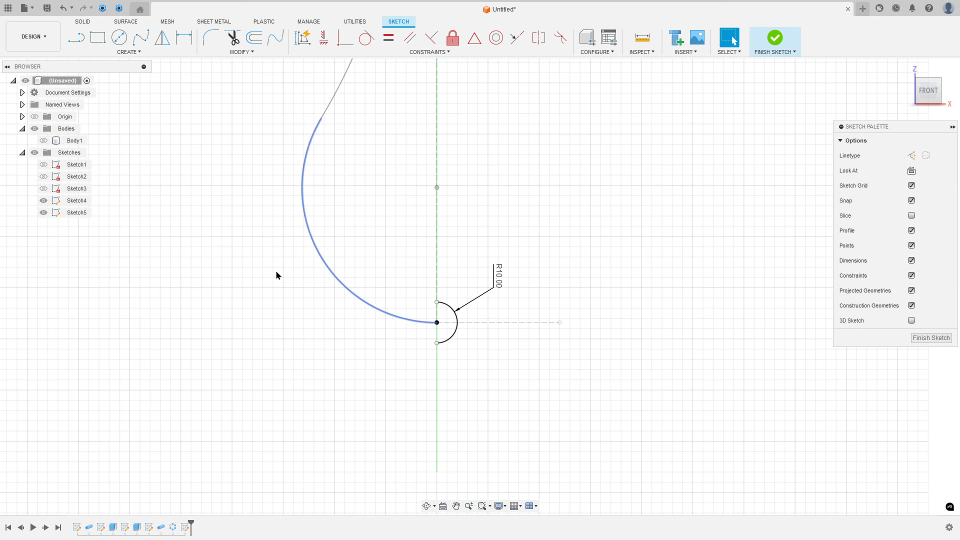
Step: Hide Sketch4 and close the semicircle with a vertical line between its two endpoints
click(43, 201)
scroll(392, 325, up, 3)
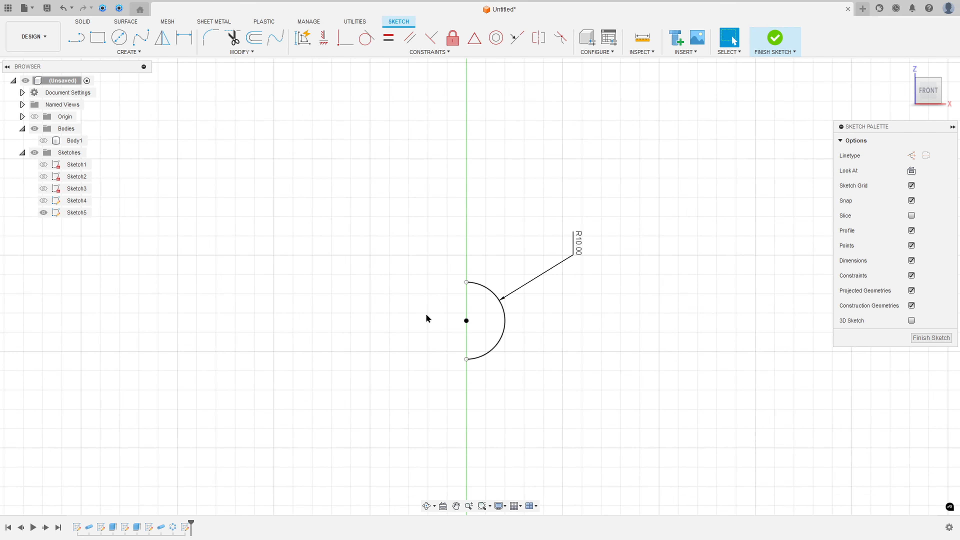
click(77, 46)
click(467, 282)
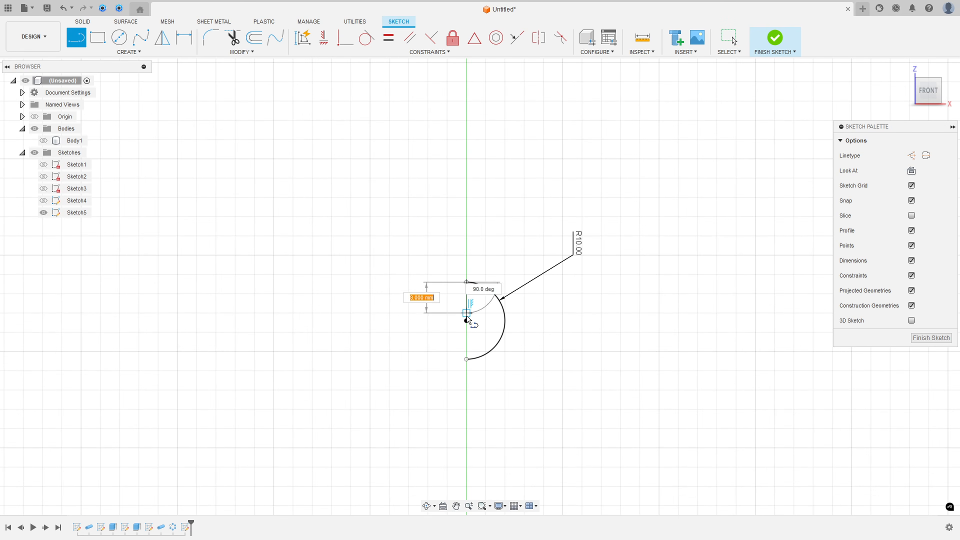
click(466, 359)
key(Escape)
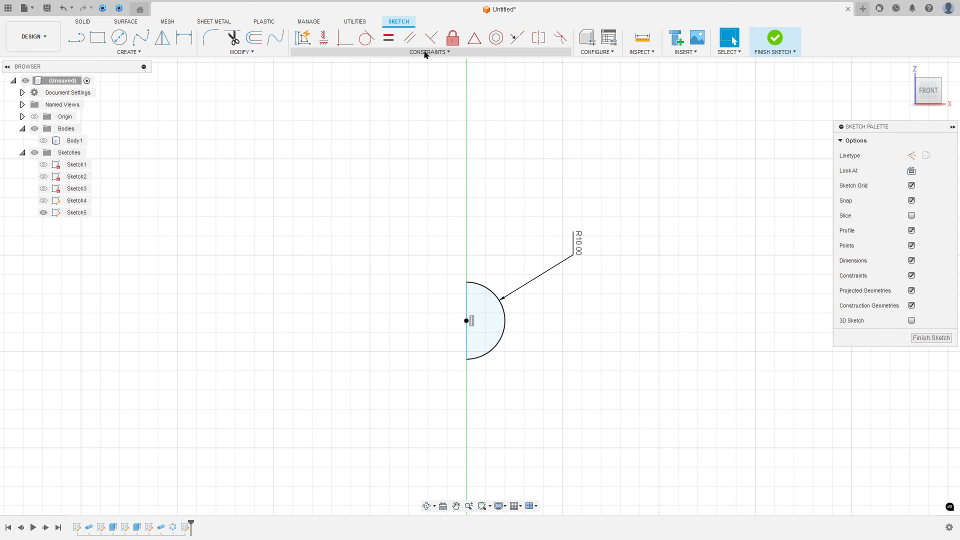
Step: Apply a vertical constraint between the semicircle's upper and lower endpoints, try another between the lower endpoint and center, and finish the sketch
click(324, 39)
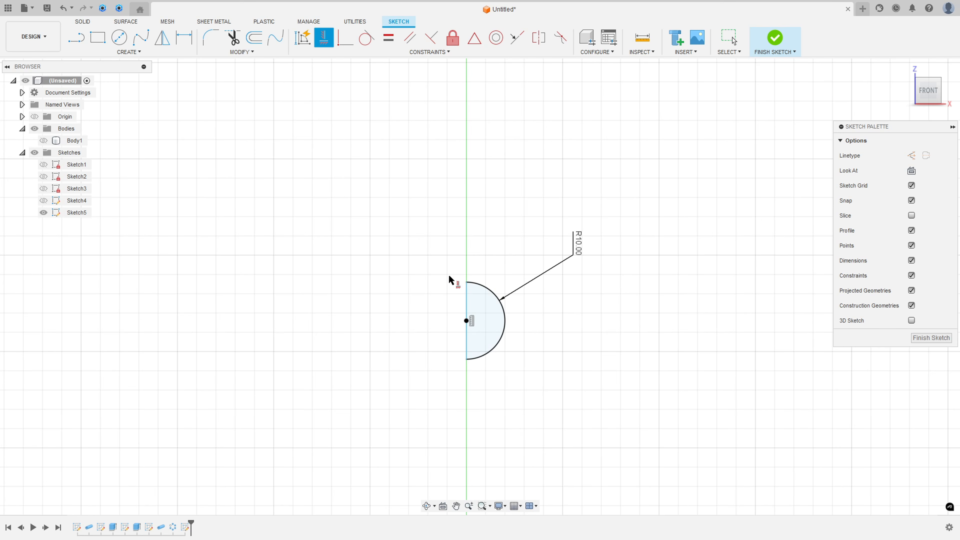
click(467, 282)
click(466, 359)
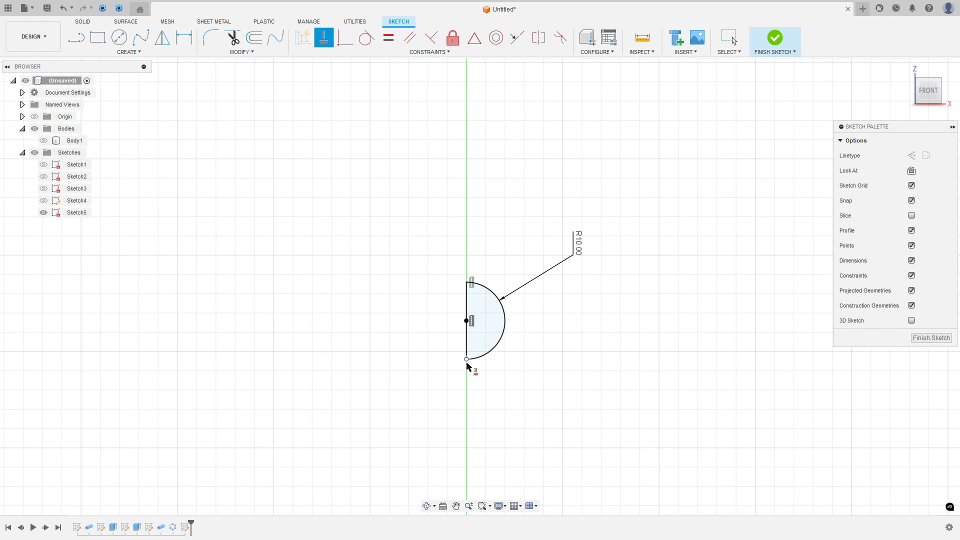
click(466, 360)
click(466, 322)
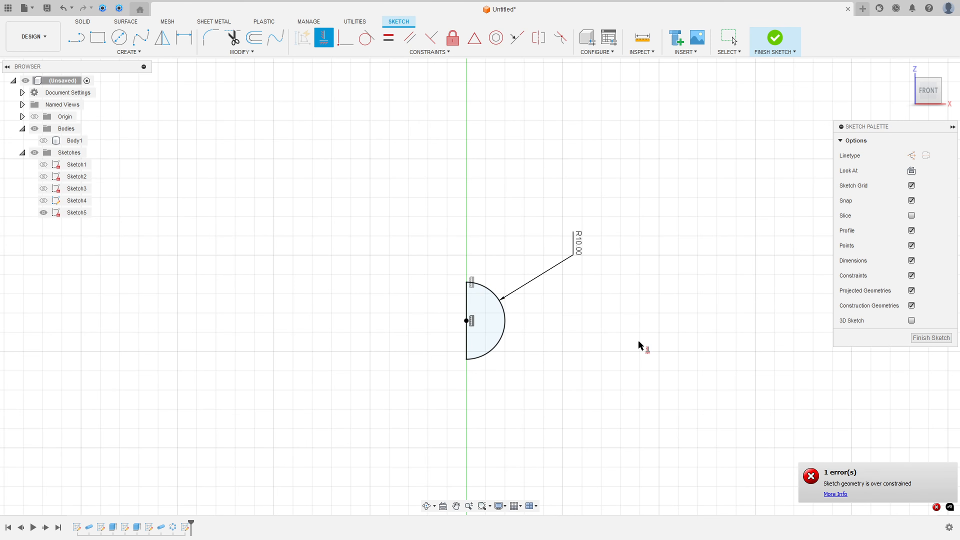
key(Escape)
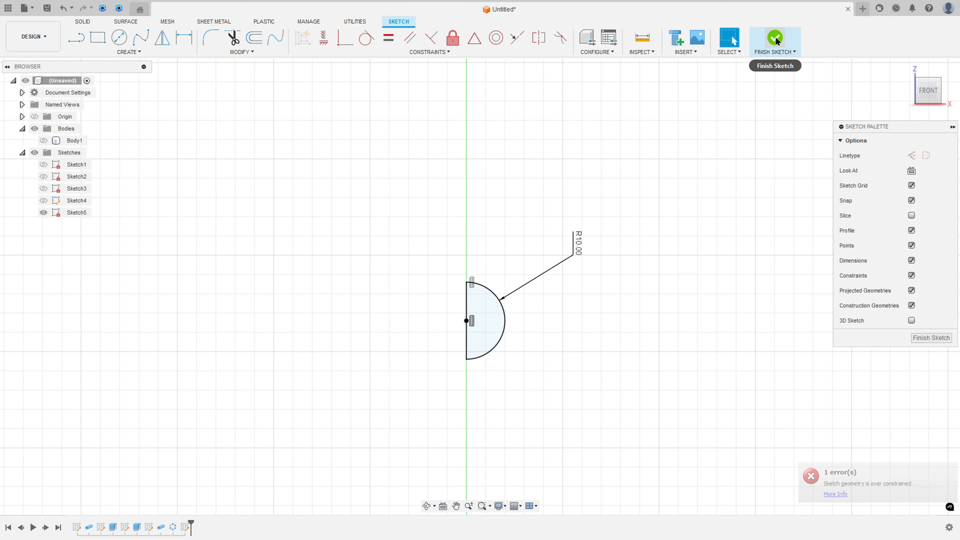
click(775, 40)
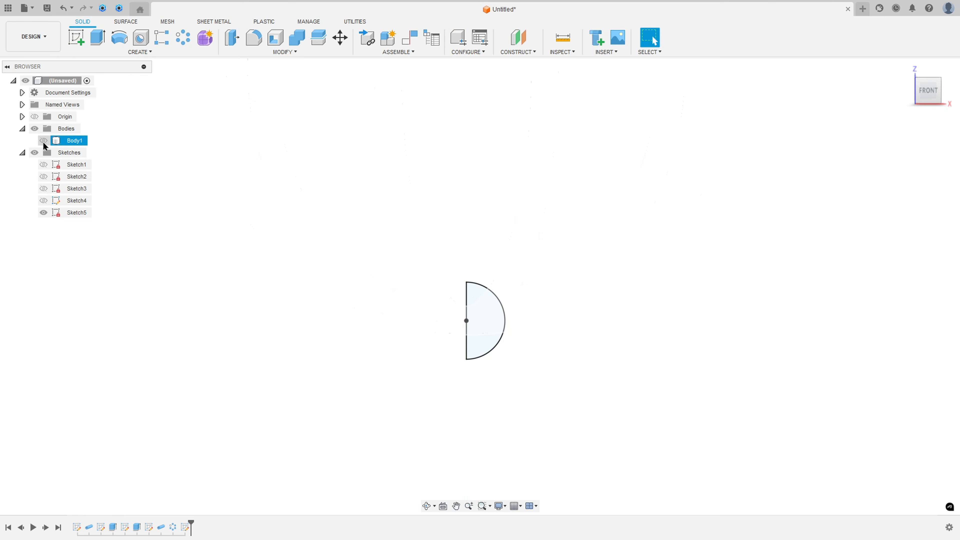
Step: Show Body1 and revolve the semicircle profile 360 degrees about its straight vertical edge, using the Join operation
click(43, 140)
click(119, 37)
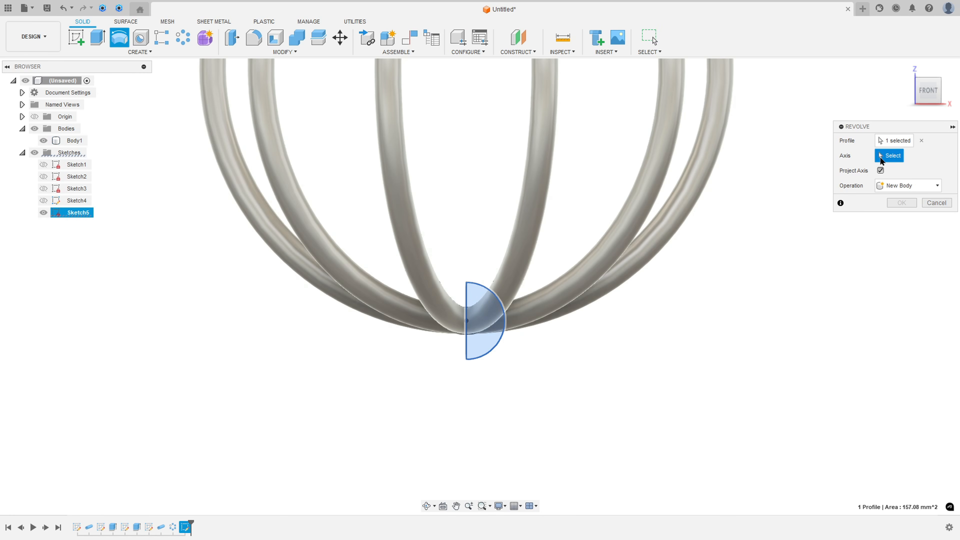
click(467, 357)
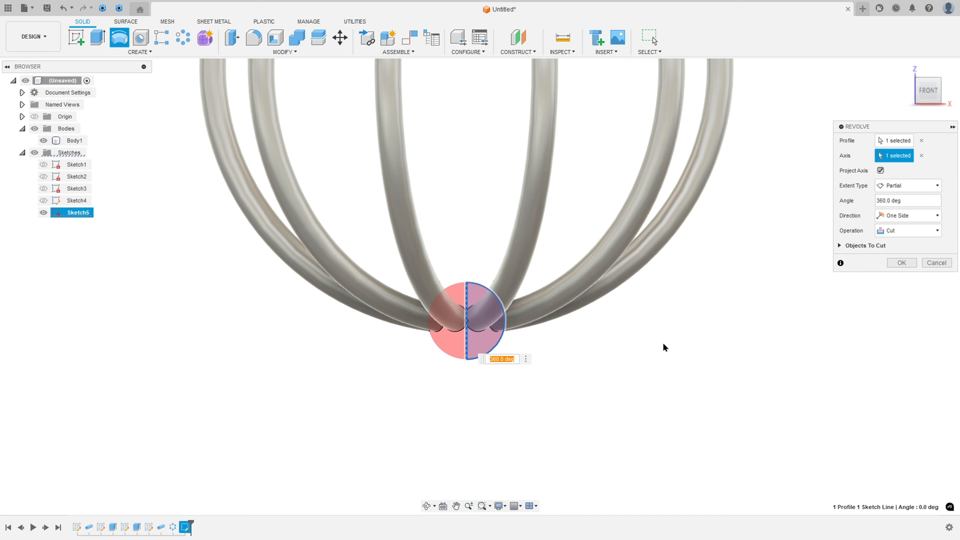
click(889, 231)
click(891, 246)
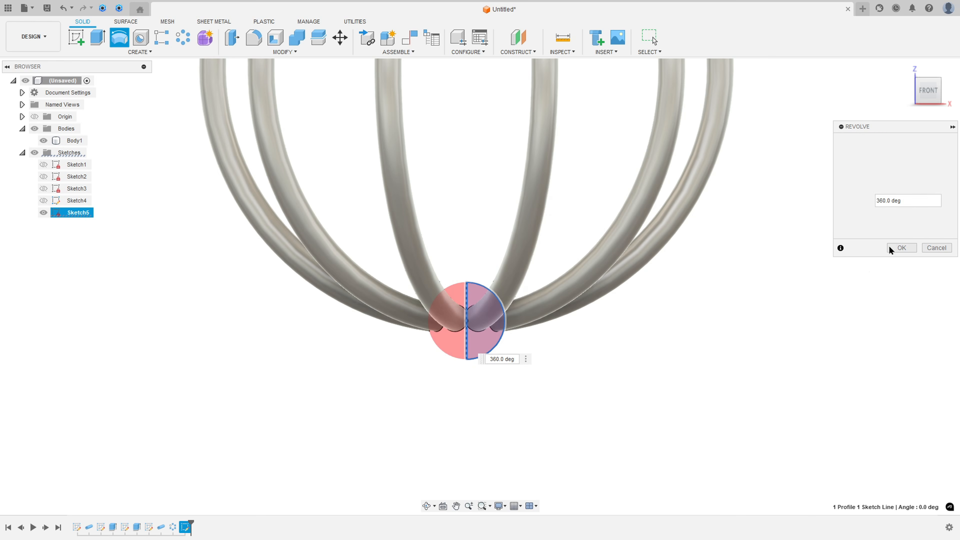
click(900, 249)
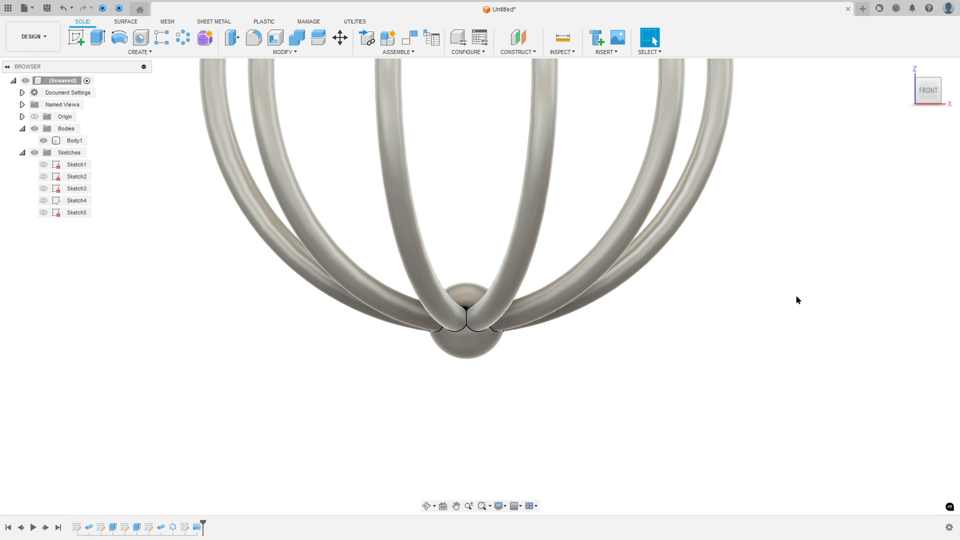
scroll(696, 357, down, 5)
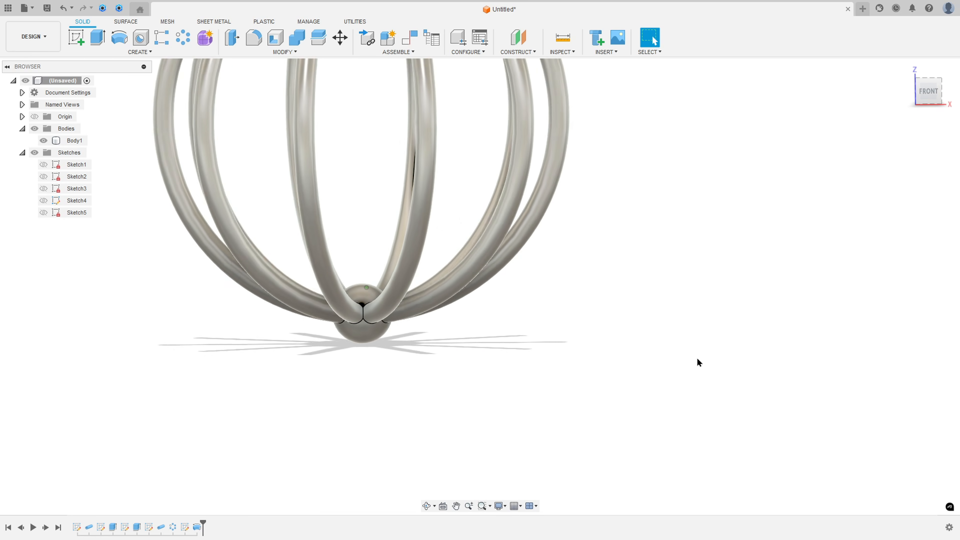
scroll(696, 358, down, 8)
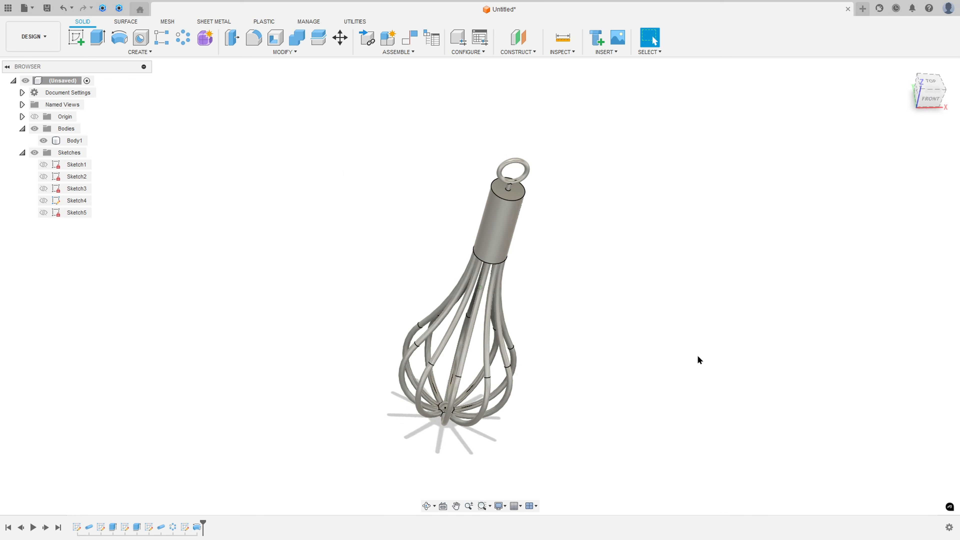
scroll(698, 356, up, 5)
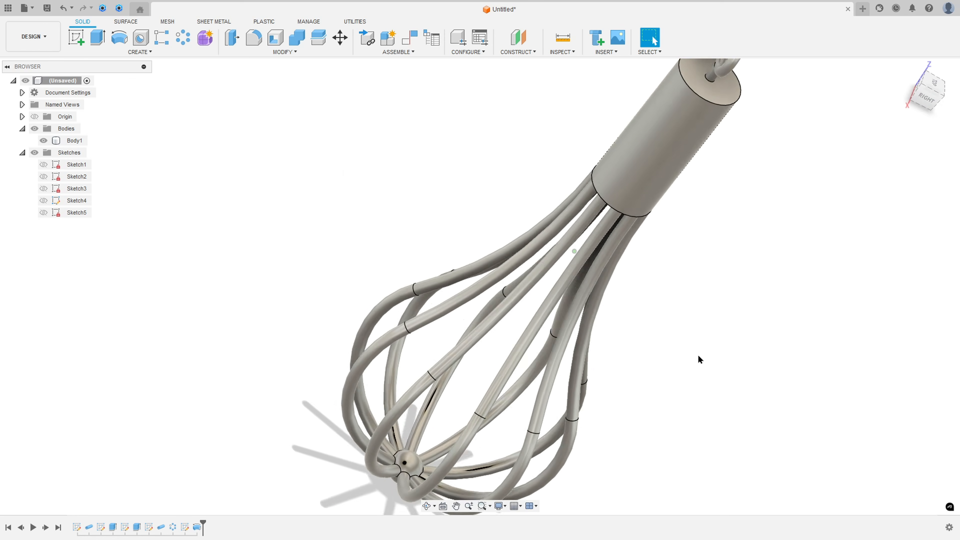